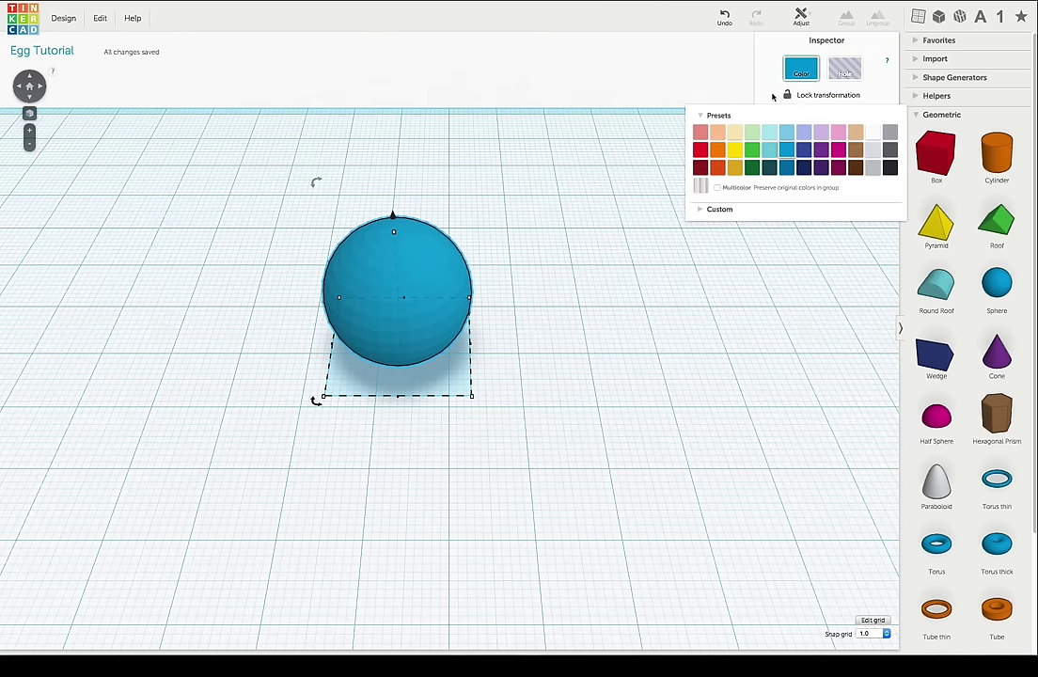
- Colour the sphere yellow and move it out of the way toward the far-left corner of the workplane
click(735, 150)
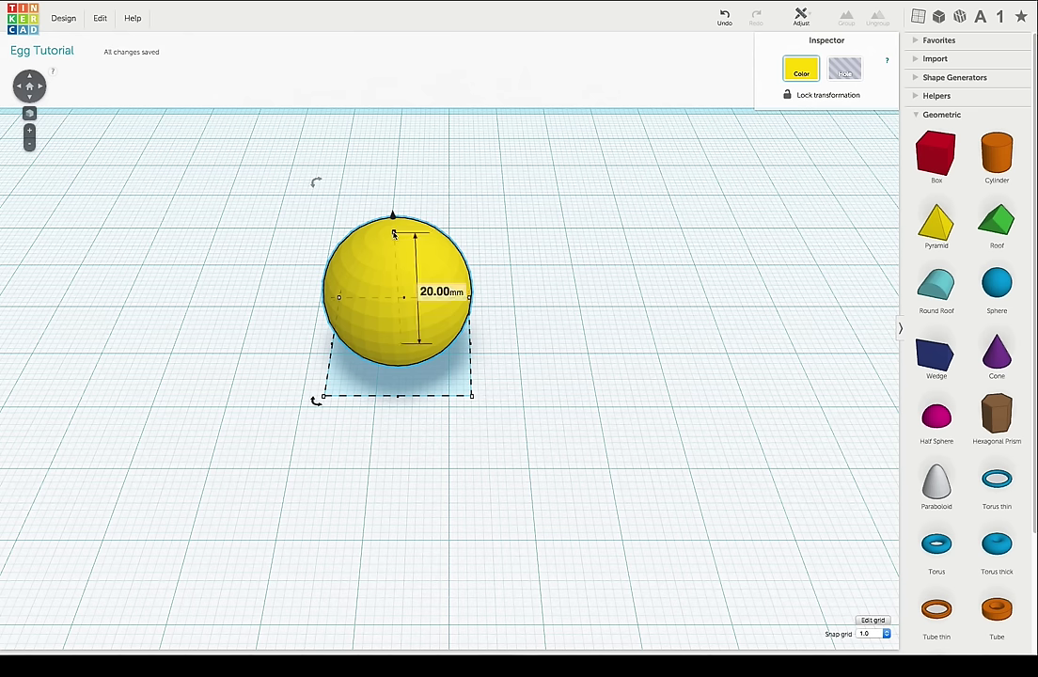
drag(324, 238, 41, 158)
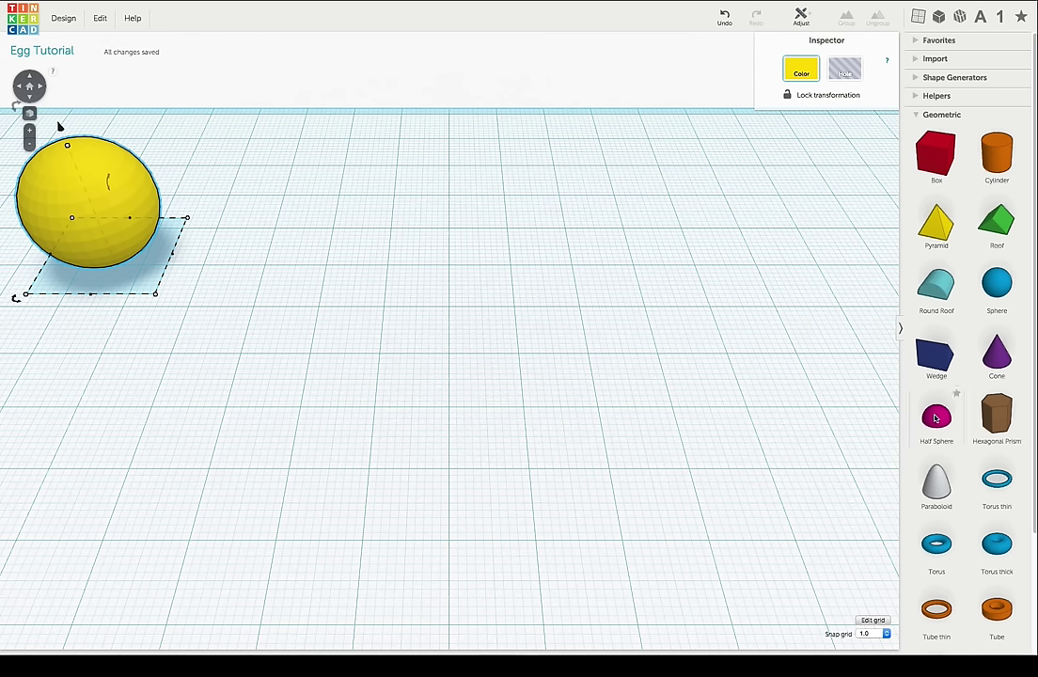
- Add a half sphere near the middle of the workplane and turn it into a hole
drag(935, 419, 431, 352)
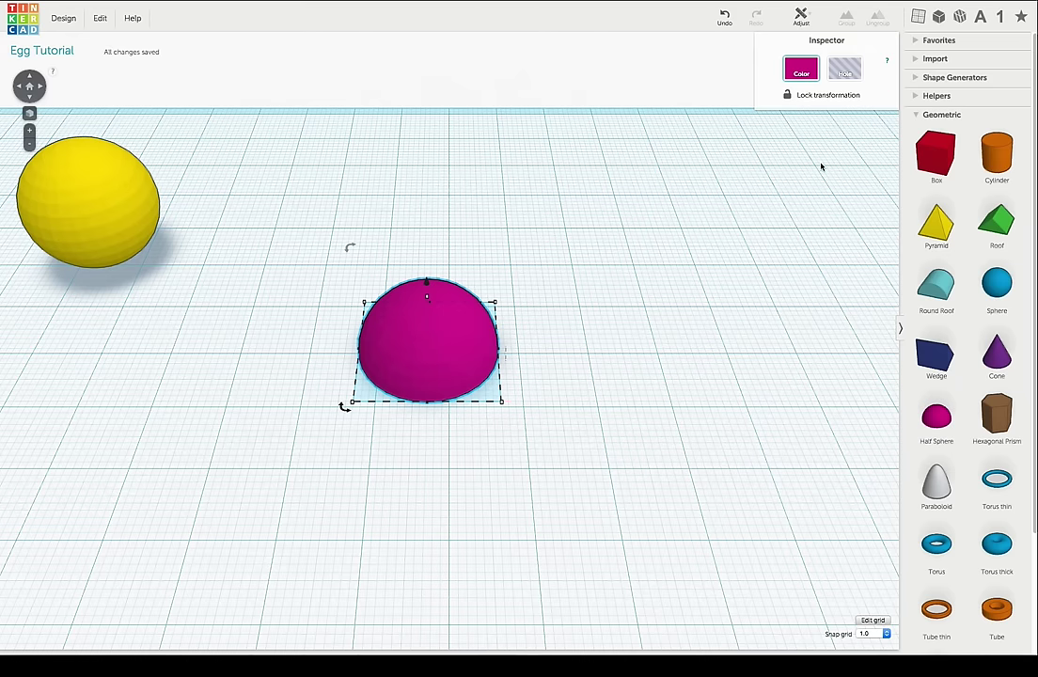
click(844, 70)
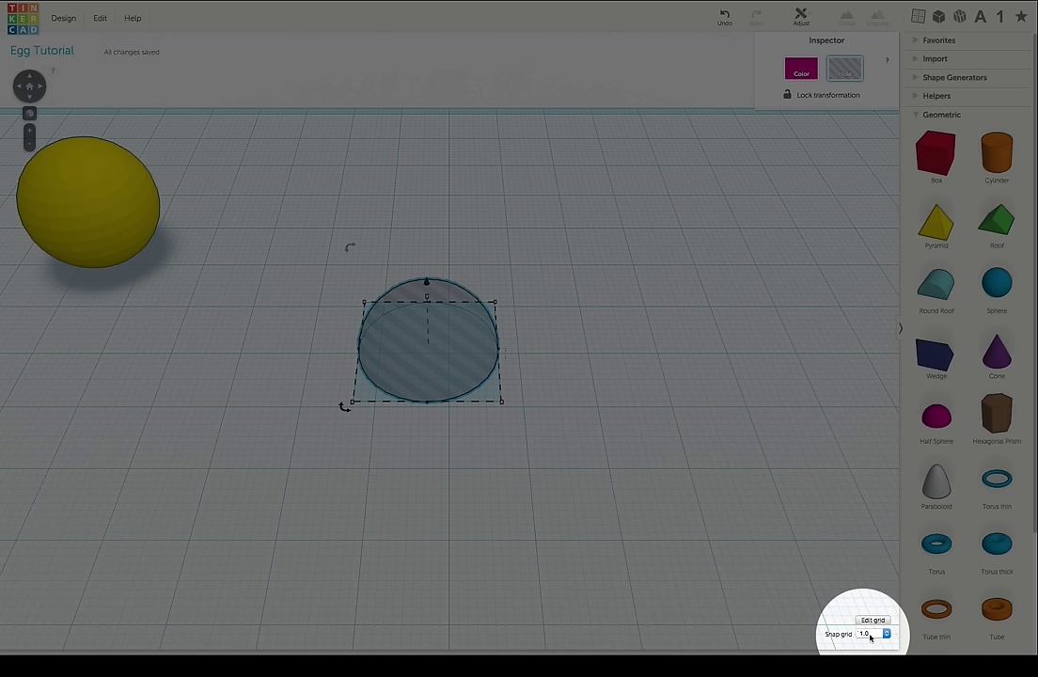
- With the snap grid at 0.5, enlarge the half-sphere hole's base to 21 by 21 mm and raise its height slightly
click(870, 634)
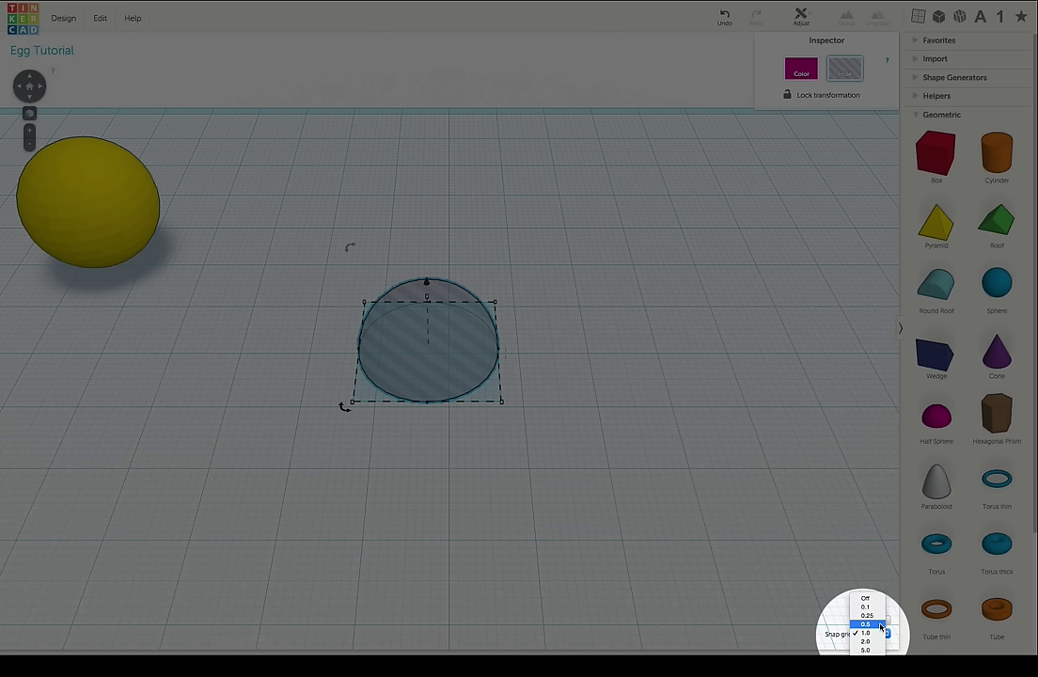
click(880, 625)
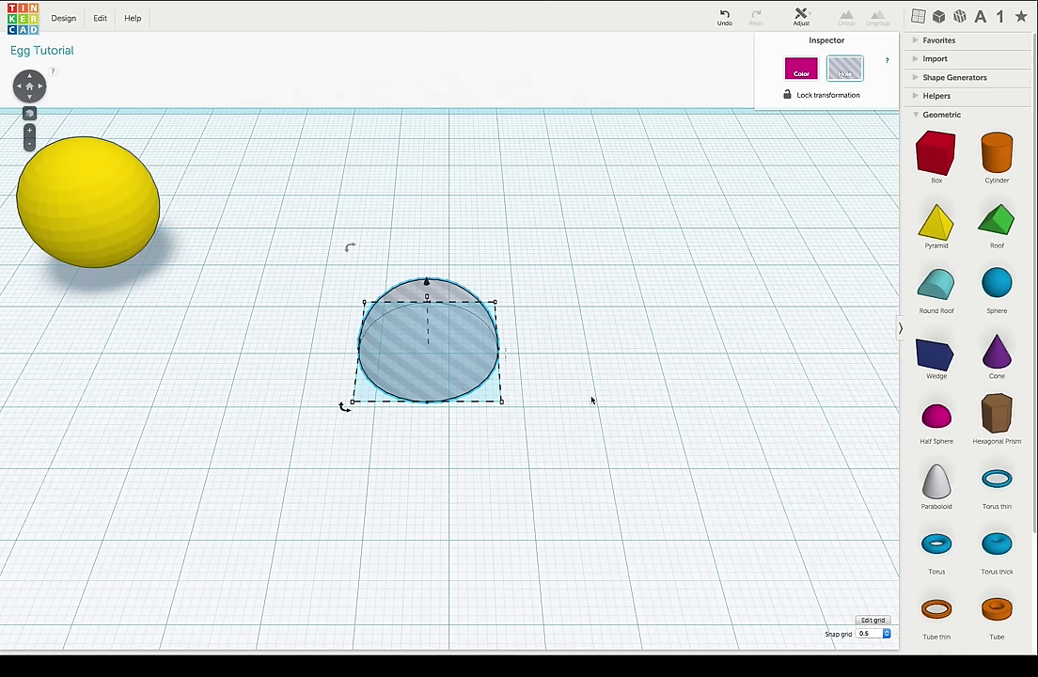
mouse_move(501, 350)
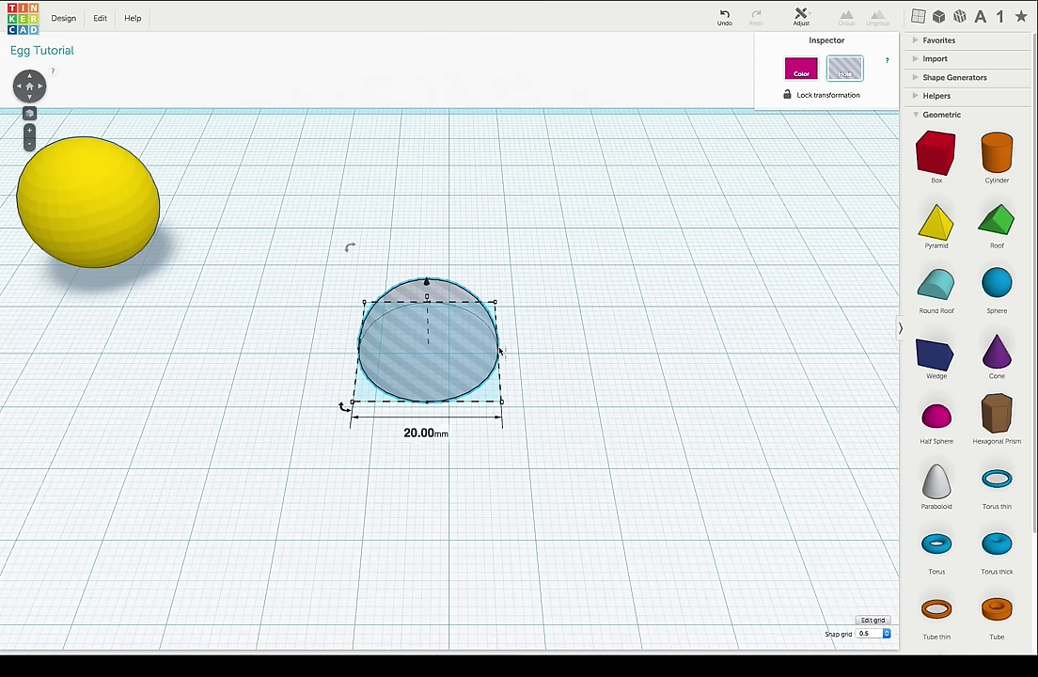
drag(500, 351, 507, 352)
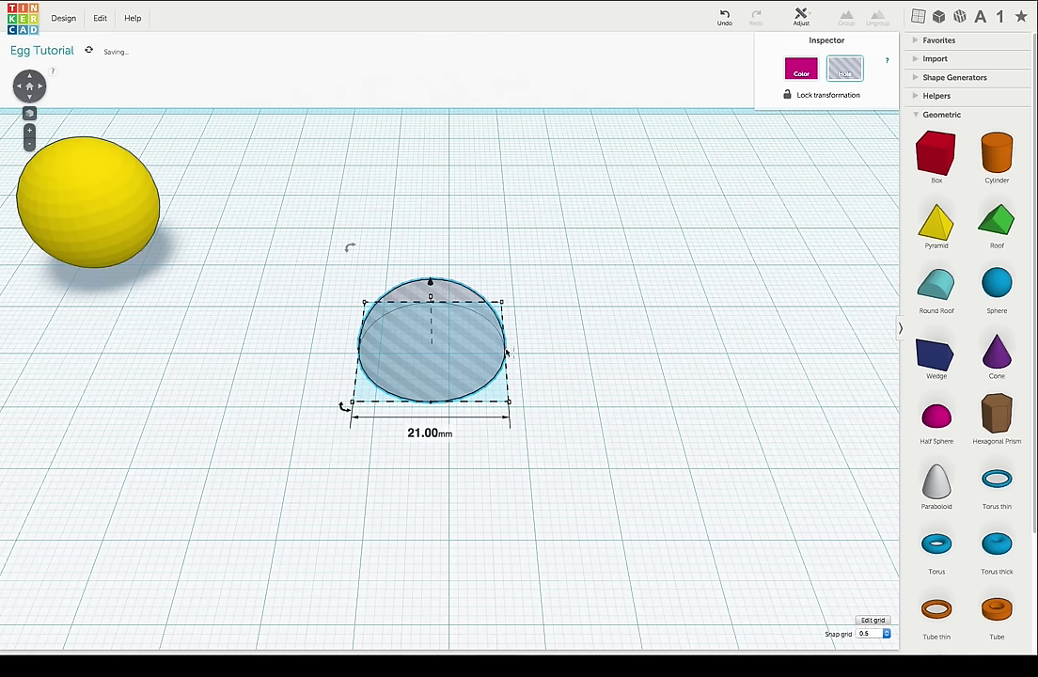
drag(432, 402, 430, 412)
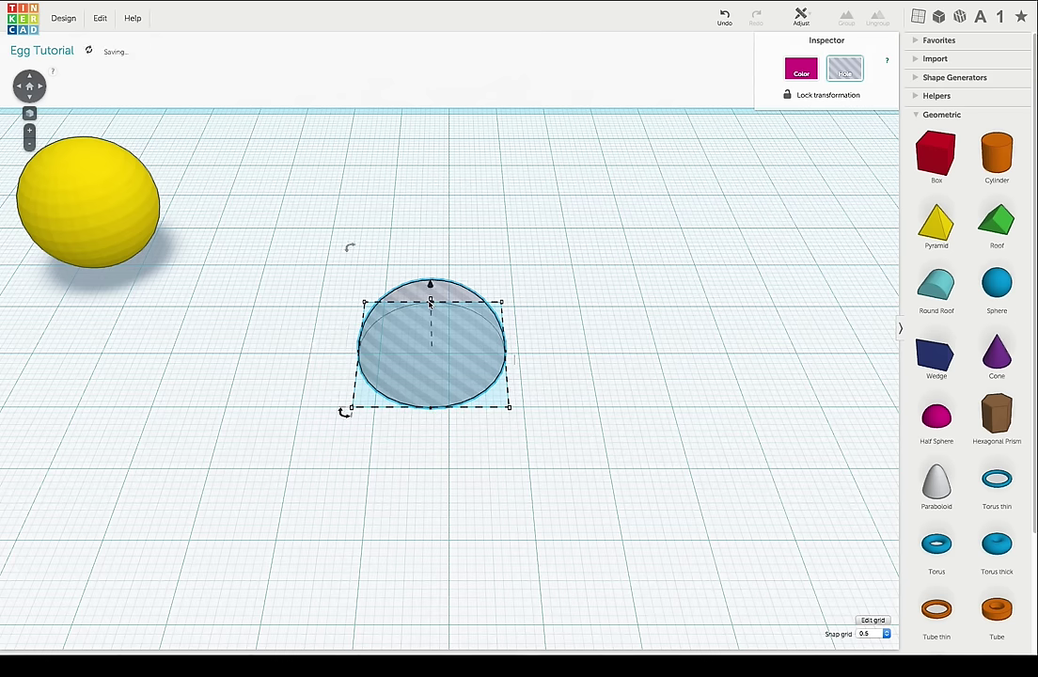
drag(430, 301, 431, 298)
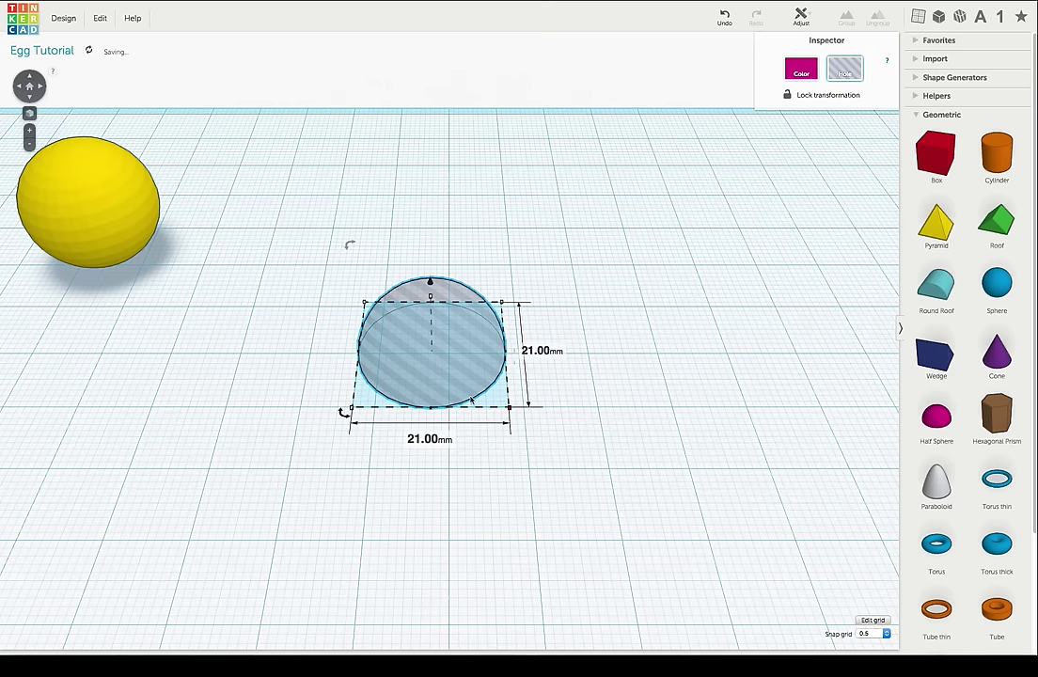
- Move the half-sphere hole aside and place a new half sphere coloured white in its former spot
drag(410, 369, 708, 384)
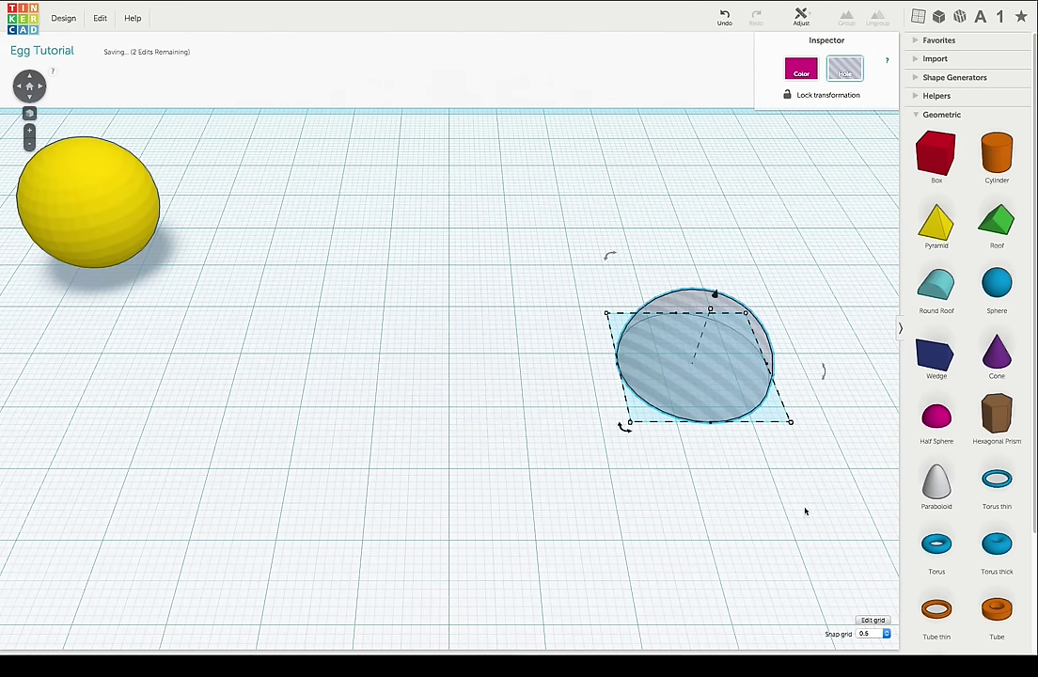
drag(937, 417, 423, 363)
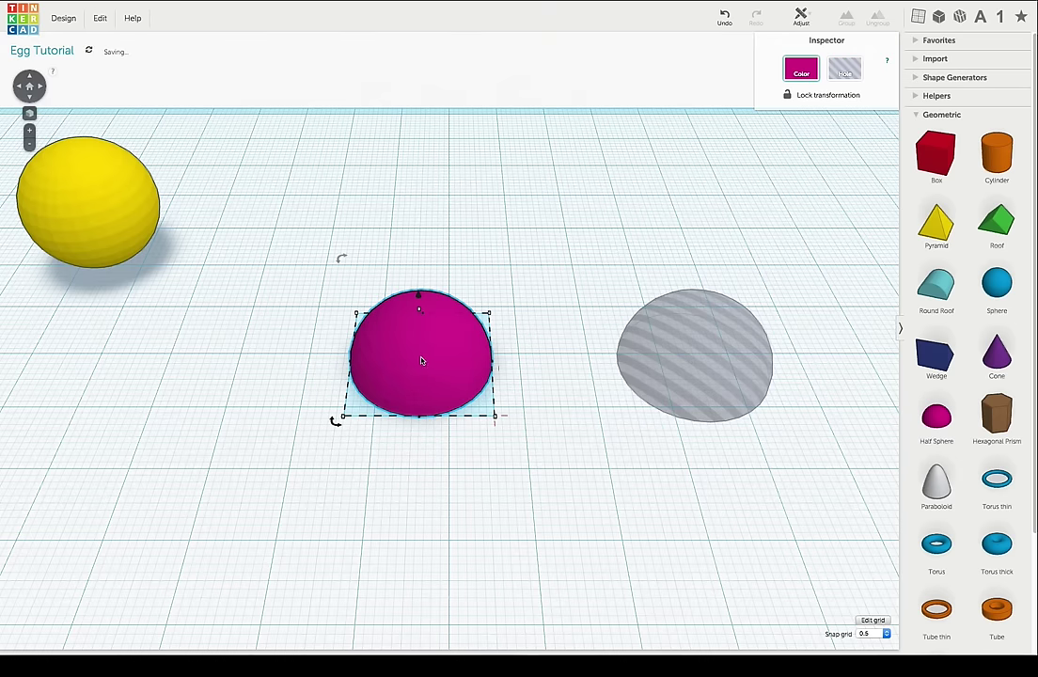
click(804, 62)
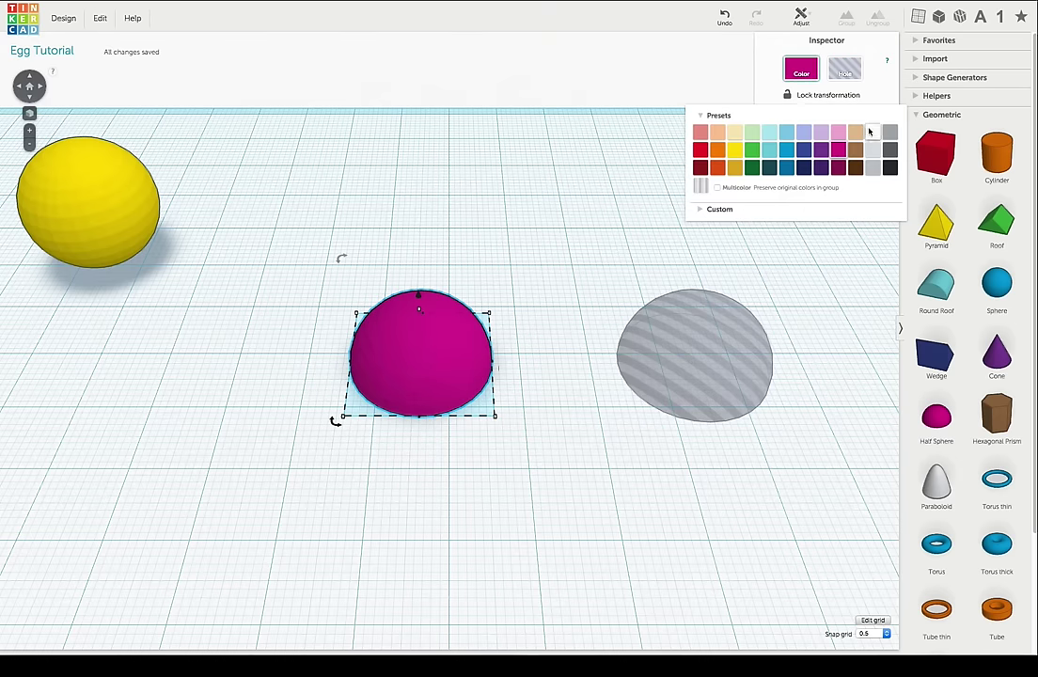
click(870, 132)
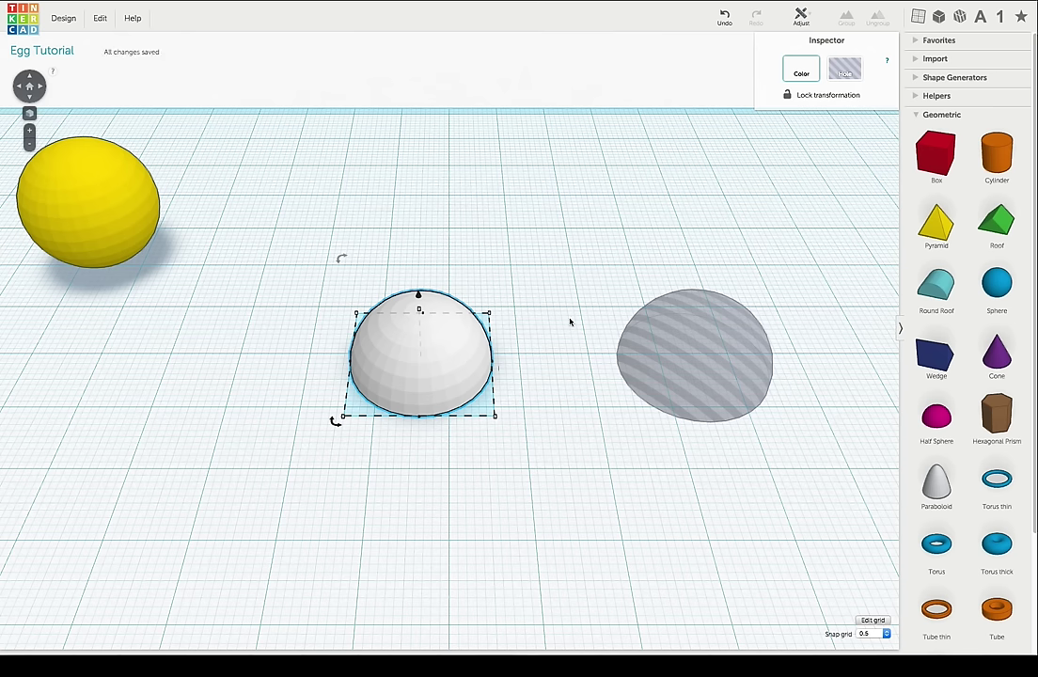
- Scale the white half sphere up proportionally to a height of 13.5 mm
mouse_move(492, 366)
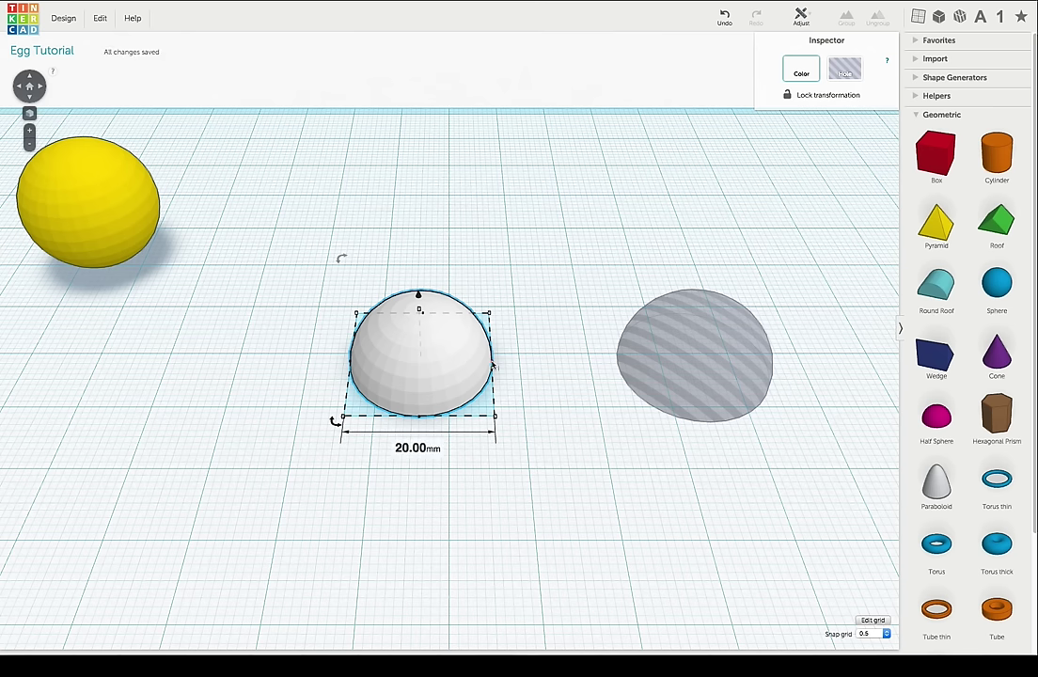
key(shift)
shift+drag(495, 364, 541, 371)
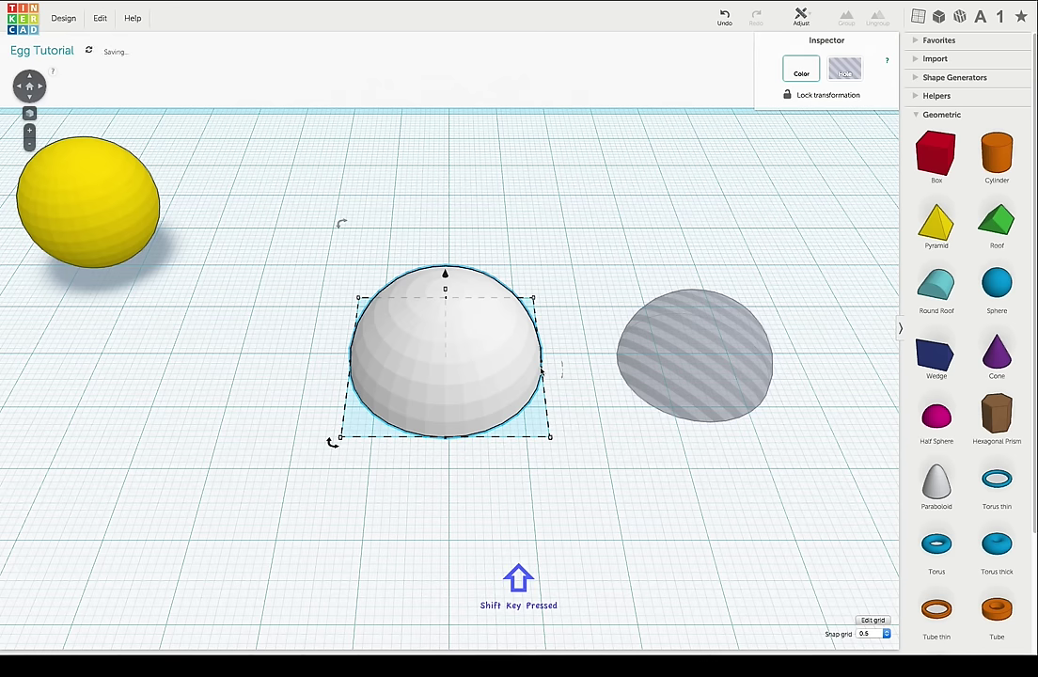
mouse_move(550, 439)
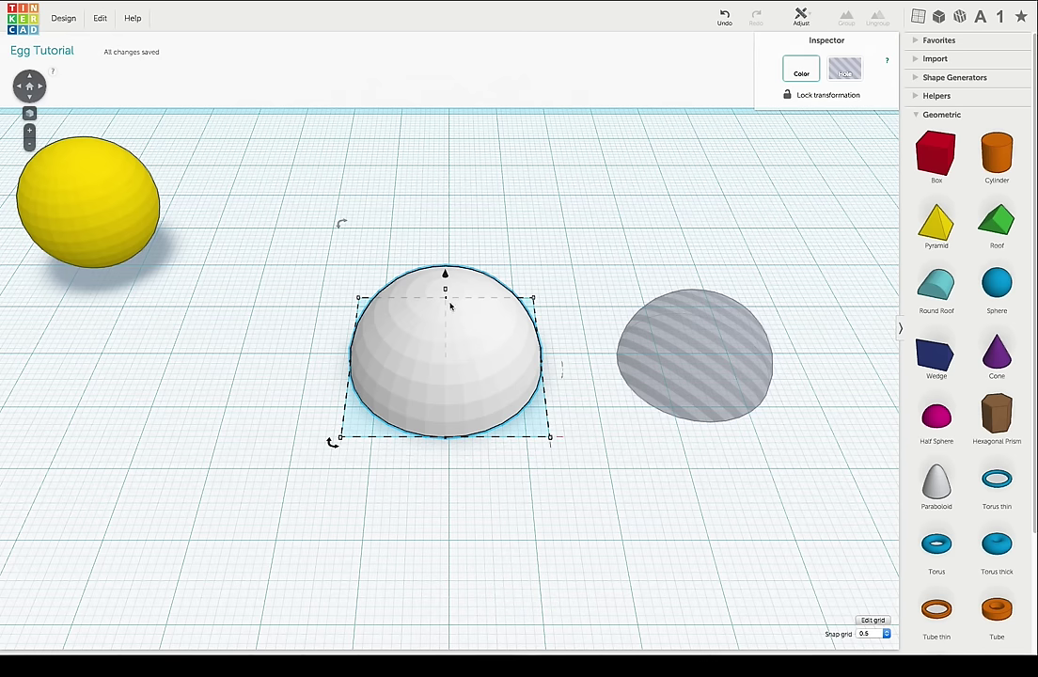
mouse_move(445, 291)
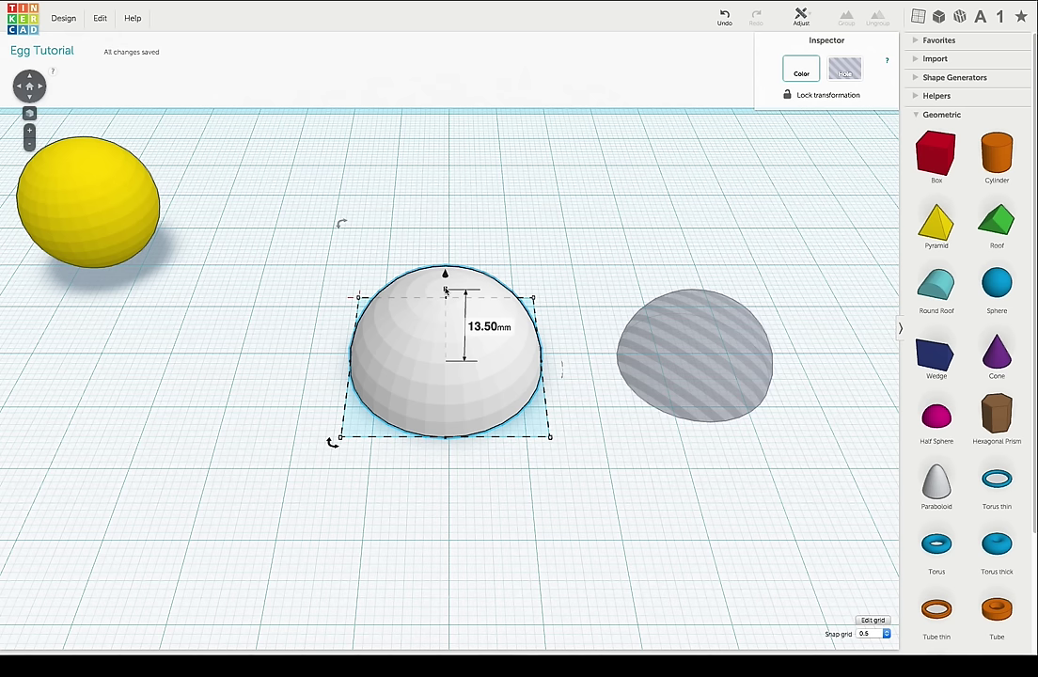
- Centre the hole and the white half sphere on each other in both horizontal directions and group them into a hollow shell
drag(707, 352, 489, 381)
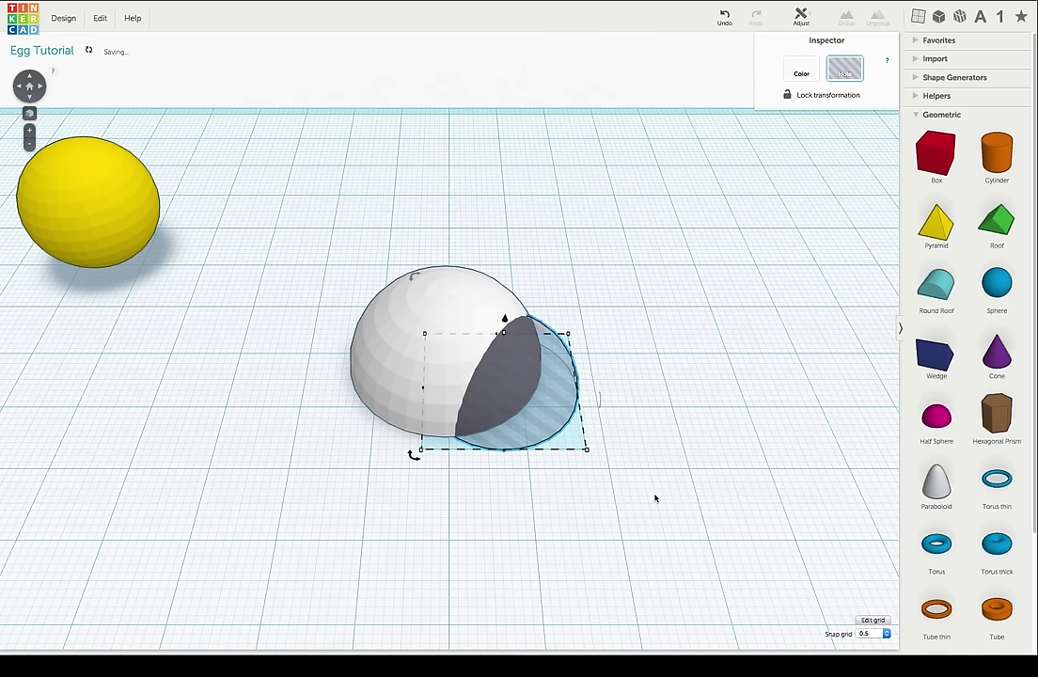
drag(669, 506, 307, 259)
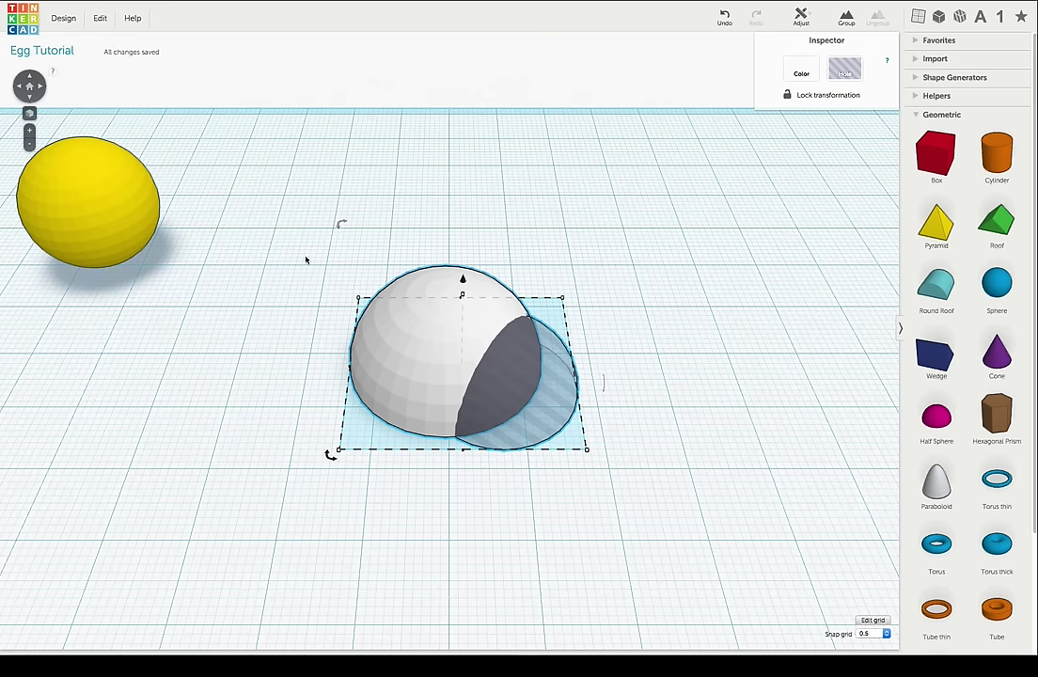
click(800, 15)
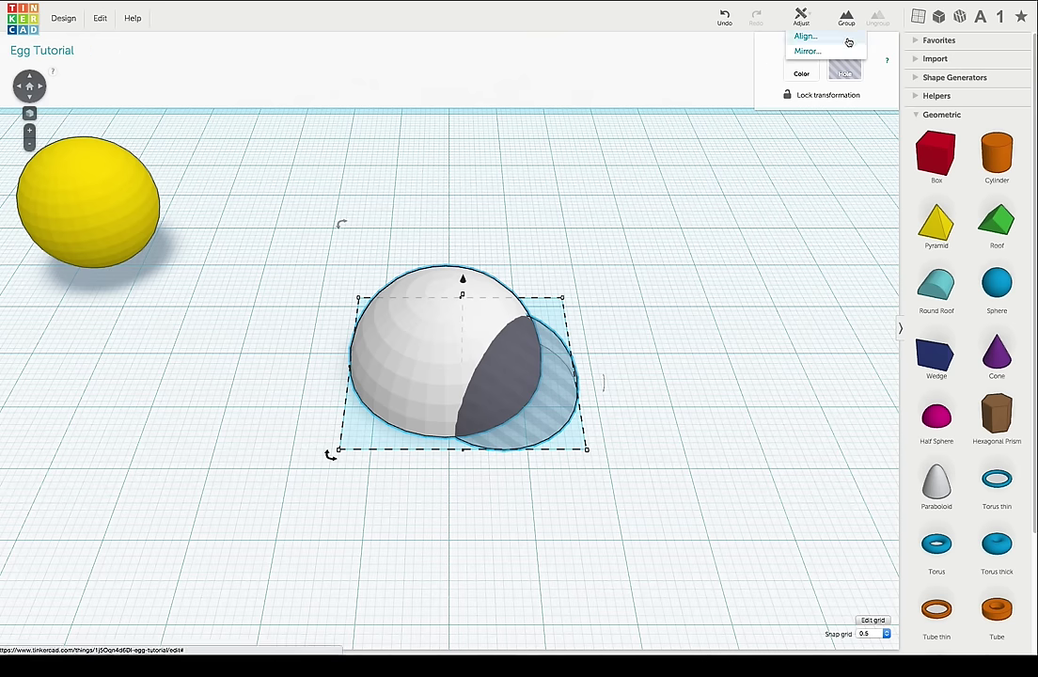
click(848, 40)
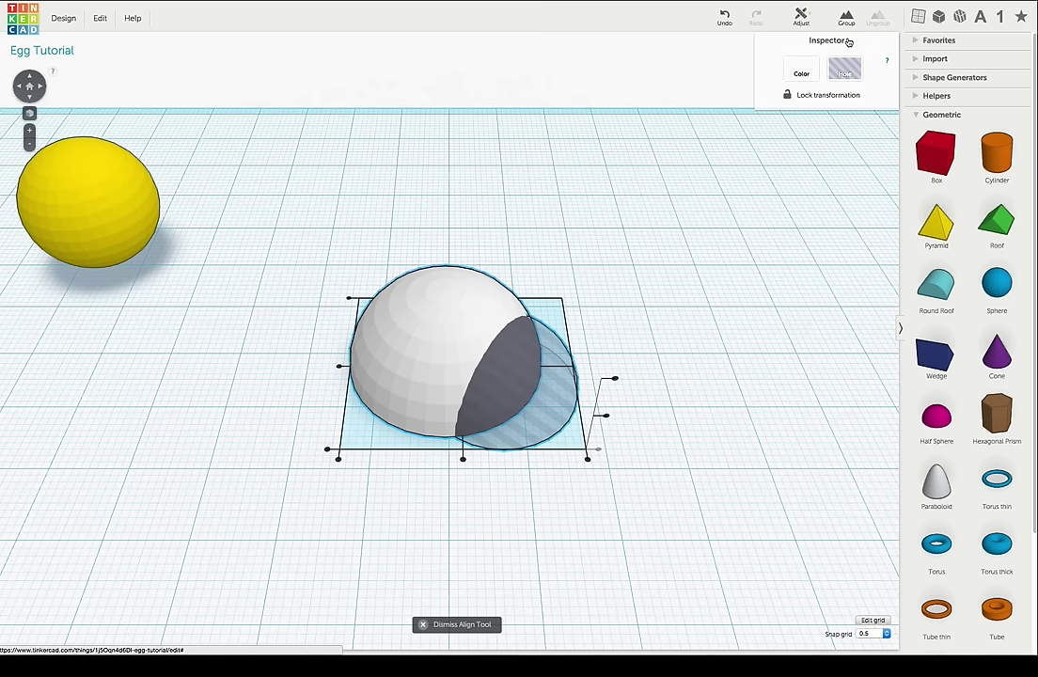
click(461, 460)
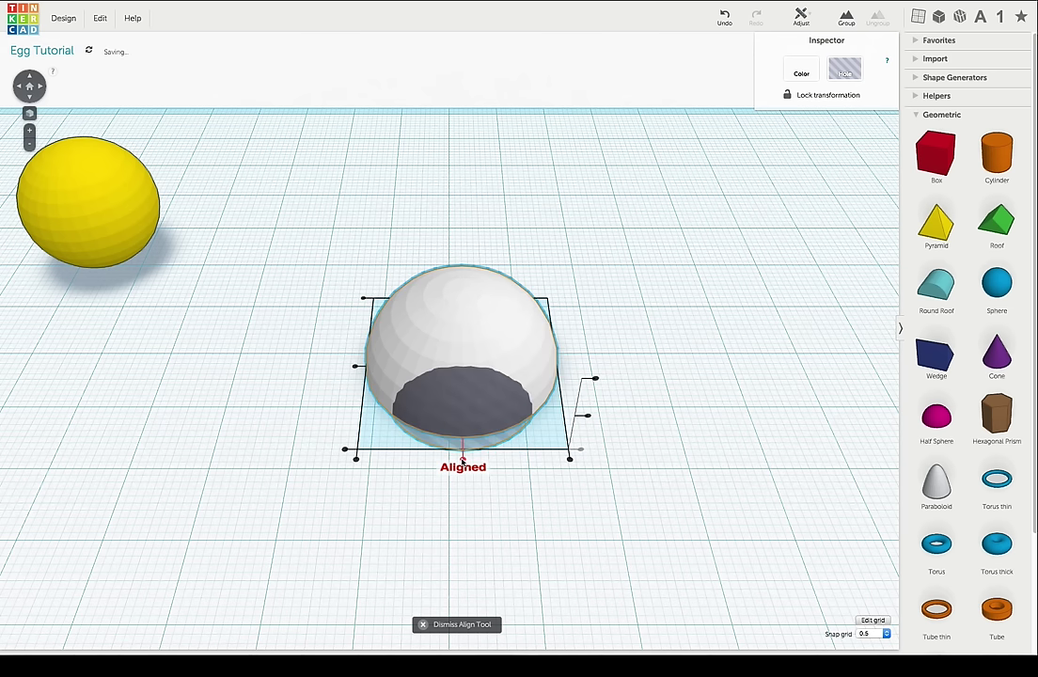
click(355, 367)
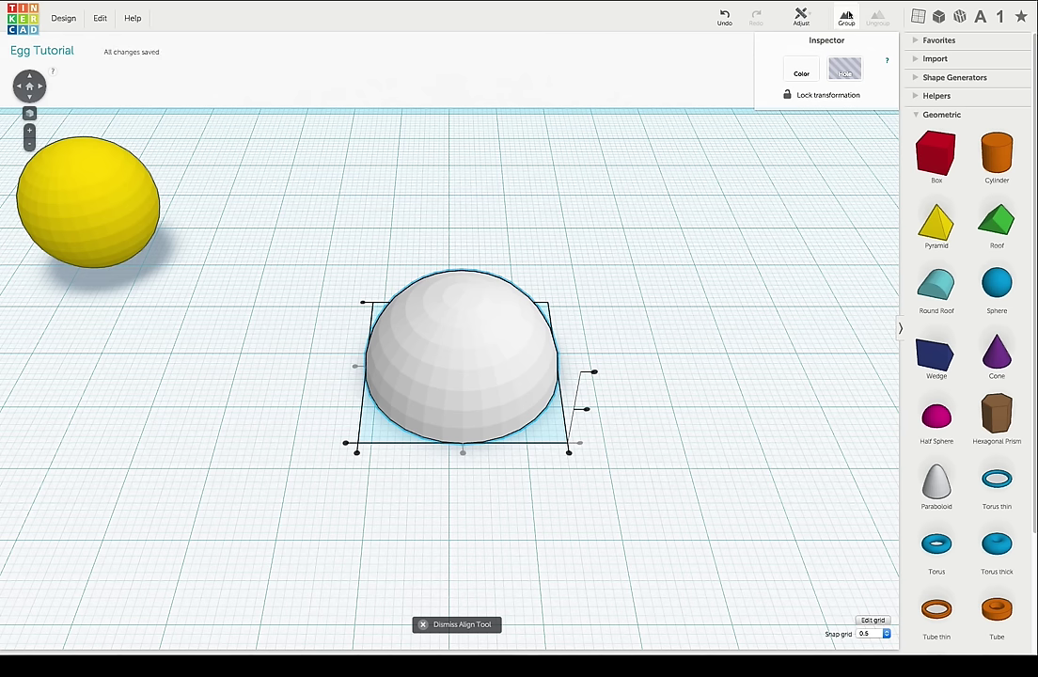
click(846, 17)
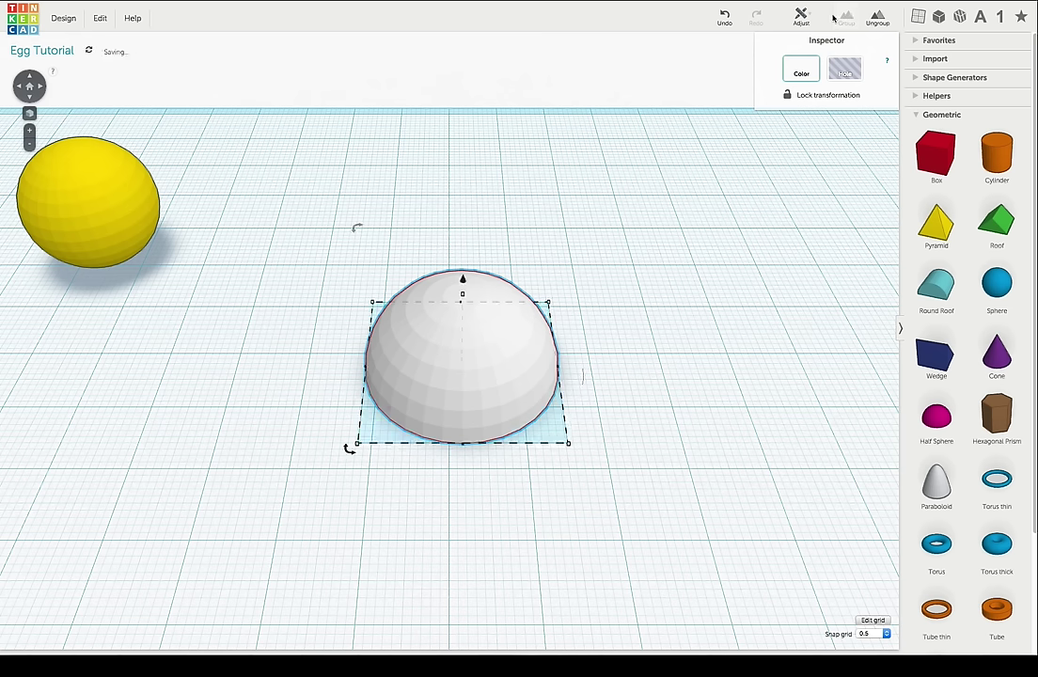
- Duplicate the white shell and move the copy beside the yellow sphere
mouse_move(687, 396)
right_down()
mouse_move(685, 181)
mouse_move(678, 315)
mouse_move(697, 411)
right_up()
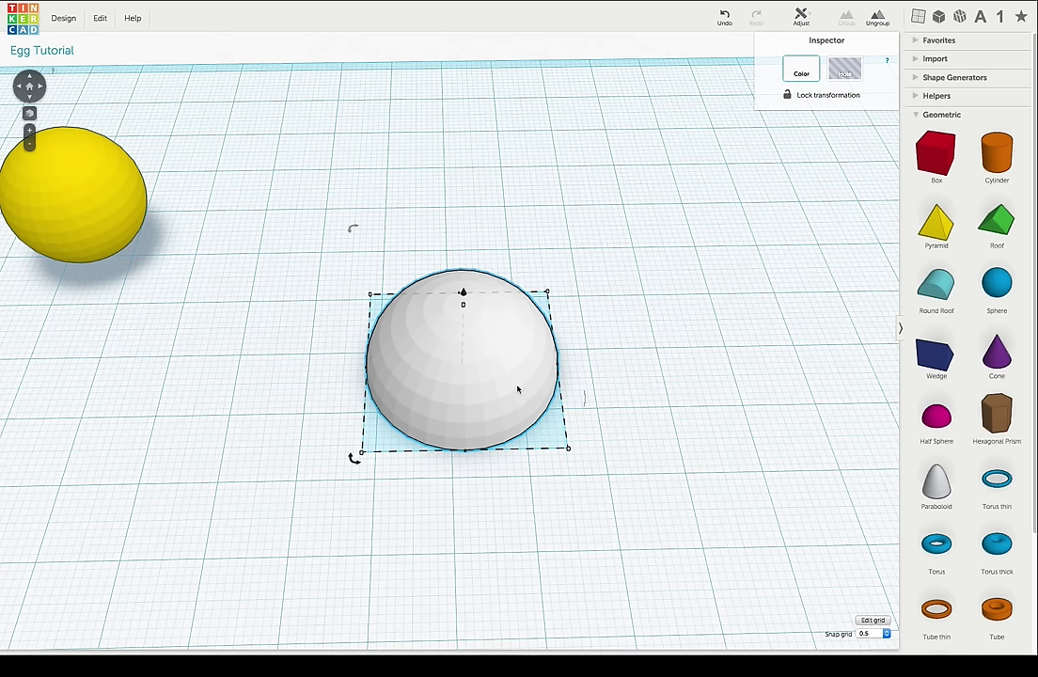
click(98, 18)
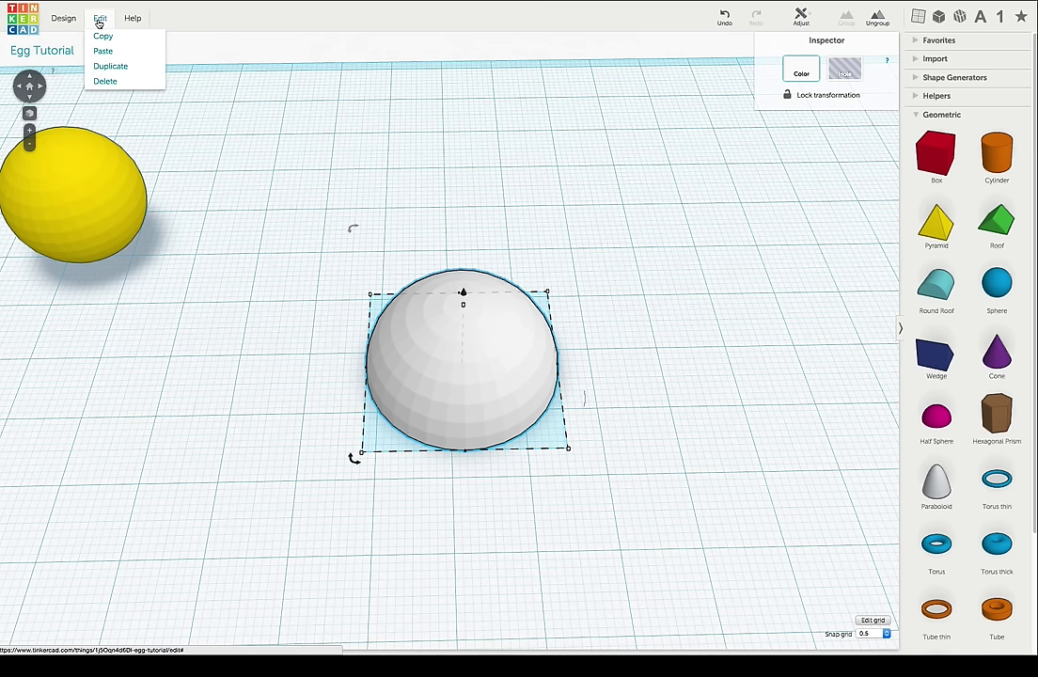
click(144, 71)
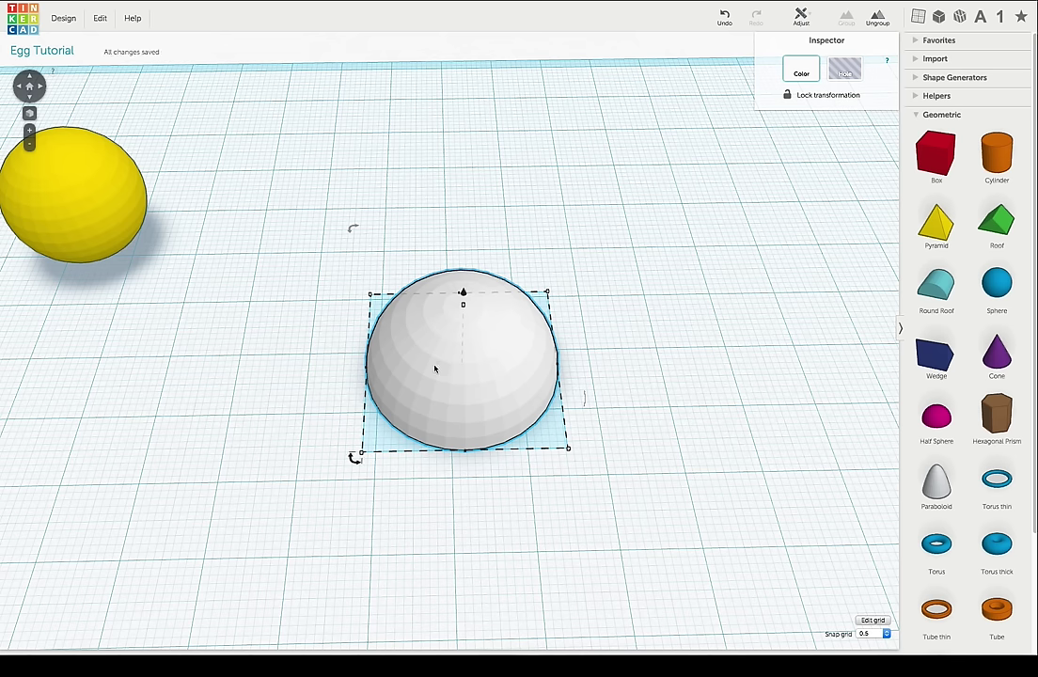
drag(454, 378, 230, 203)
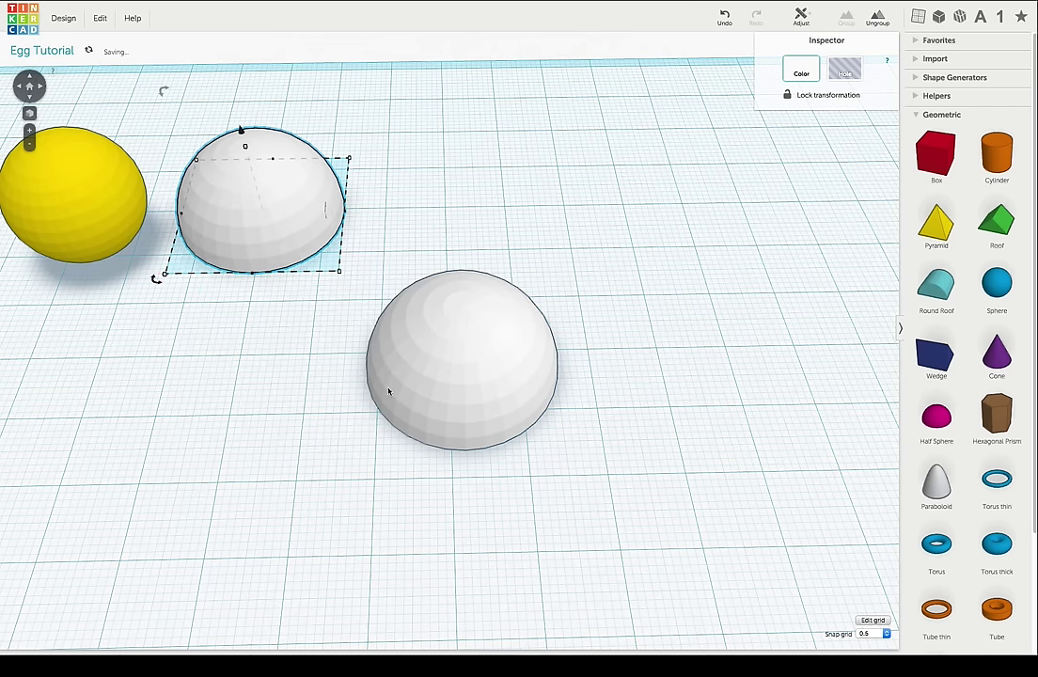
- Ungroup the shell in the middle of the workplane and move its white half sphere to the right of the hole
click(487, 405)
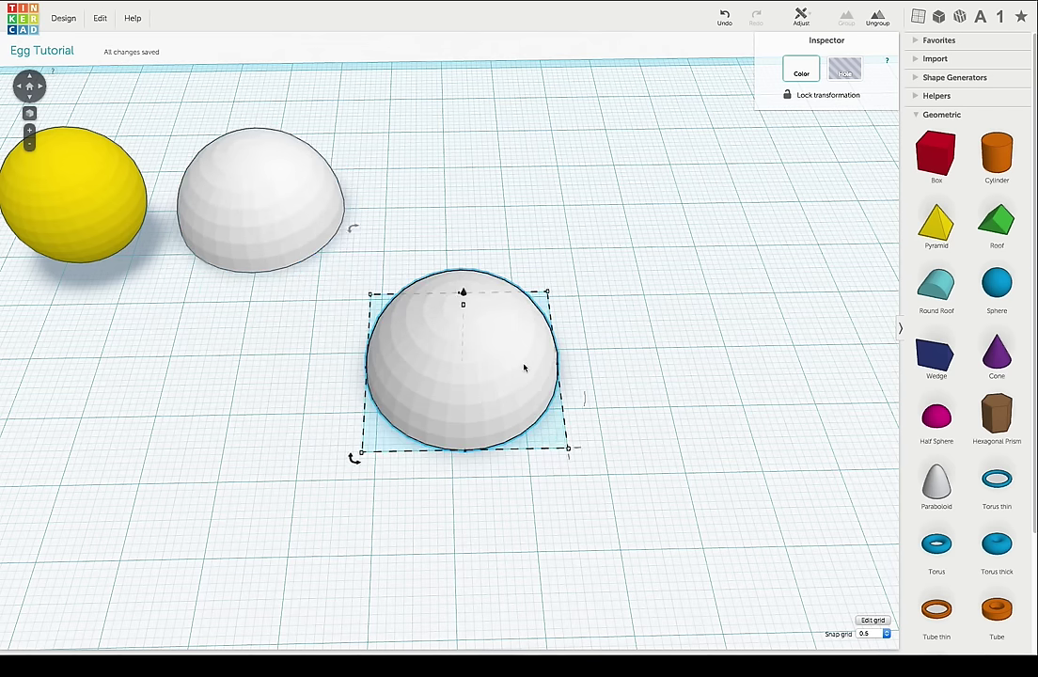
click(878, 19)
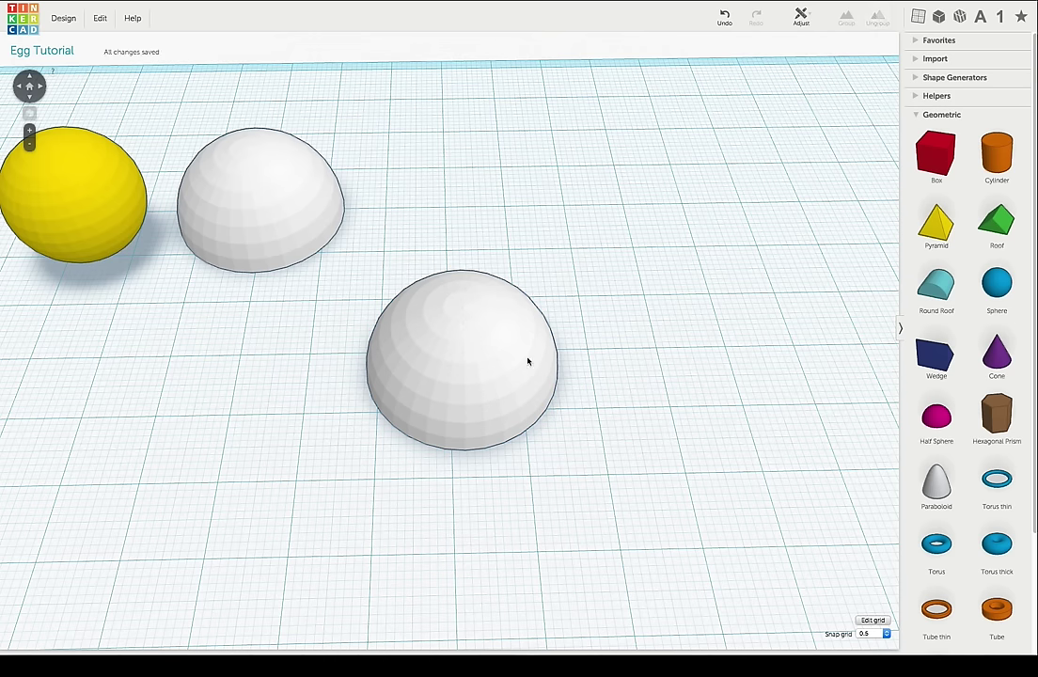
drag(446, 378, 649, 382)
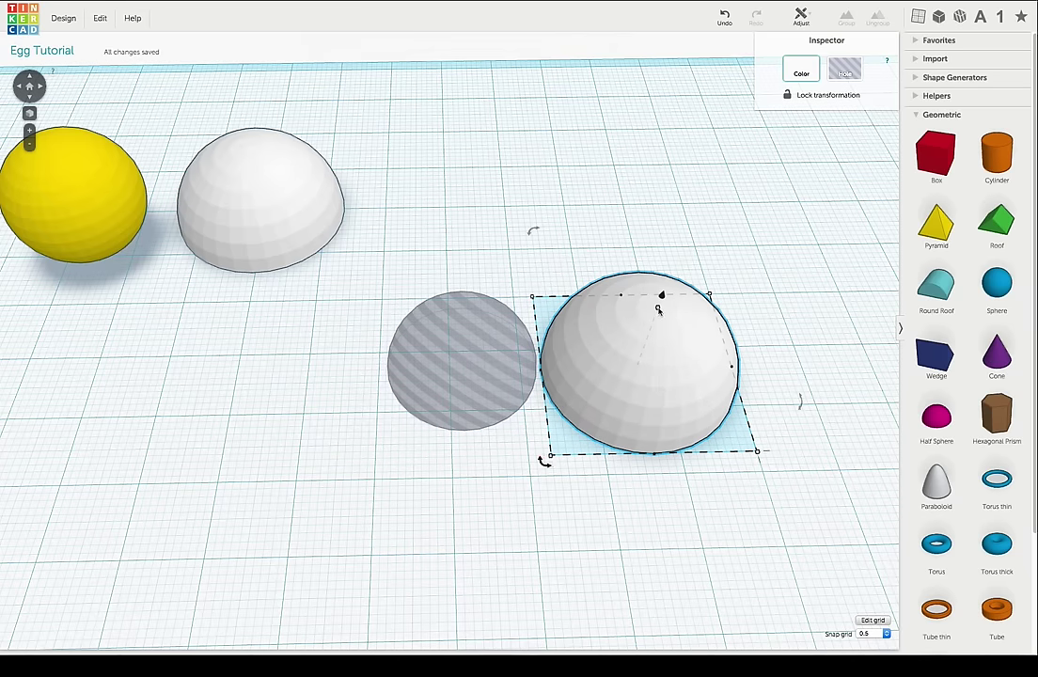
- Stretch the separated white half sphere upward into a taller, egg-shaped dome, keeping its base size
mouse_move(658, 307)
drag(659, 307, 663, 254)
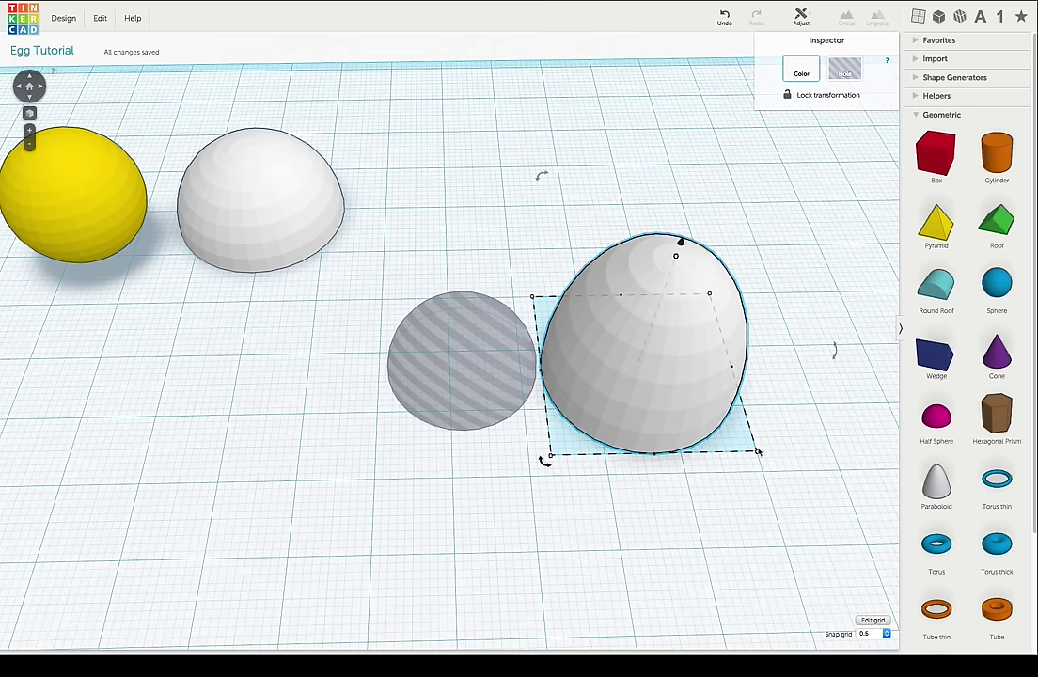
mouse_move(759, 453)
- Select the half-sphere hole and check its base and height dimensions
click(438, 389)
mouse_move(545, 429)
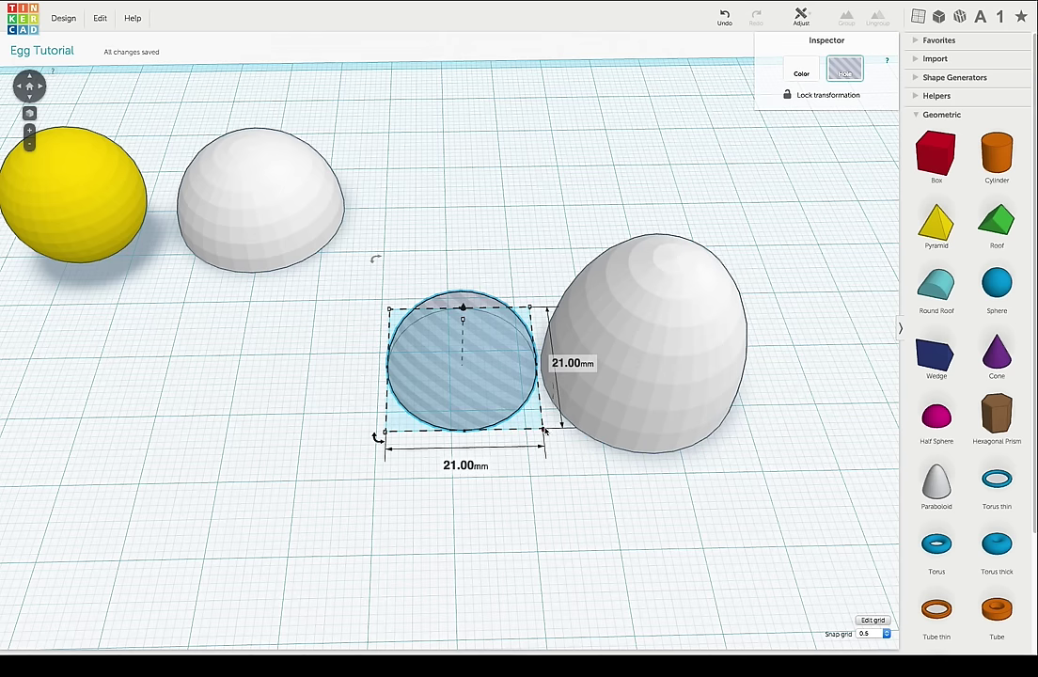
mouse_move(463, 320)
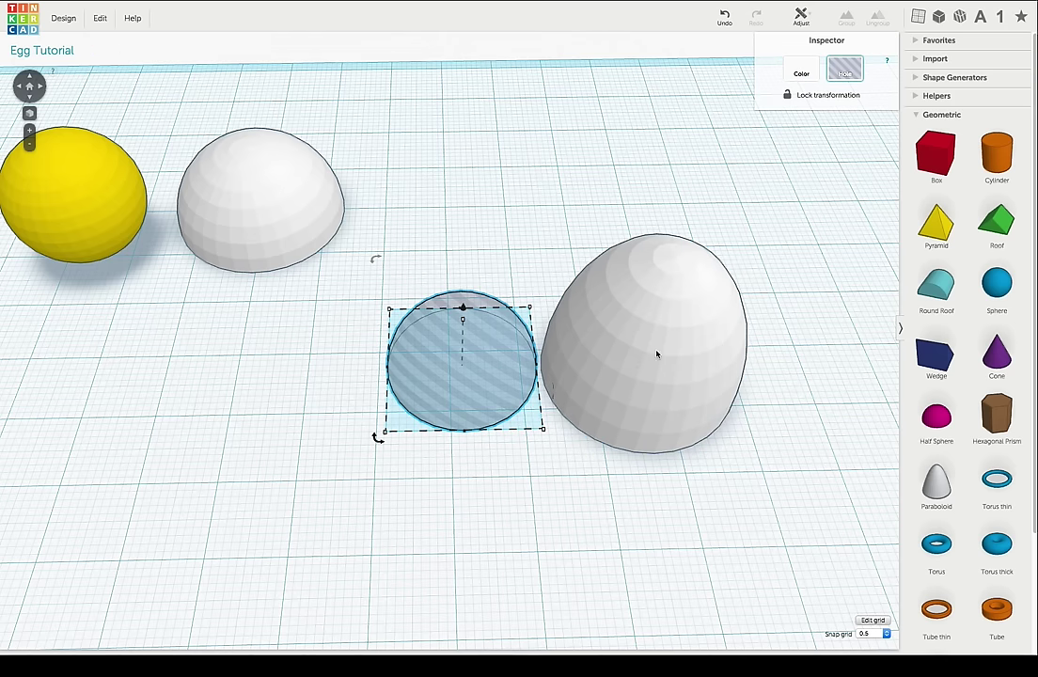
- Move the tall white dome over the half-sphere hole and align the two shapes on their centres
drag(655, 353, 493, 353)
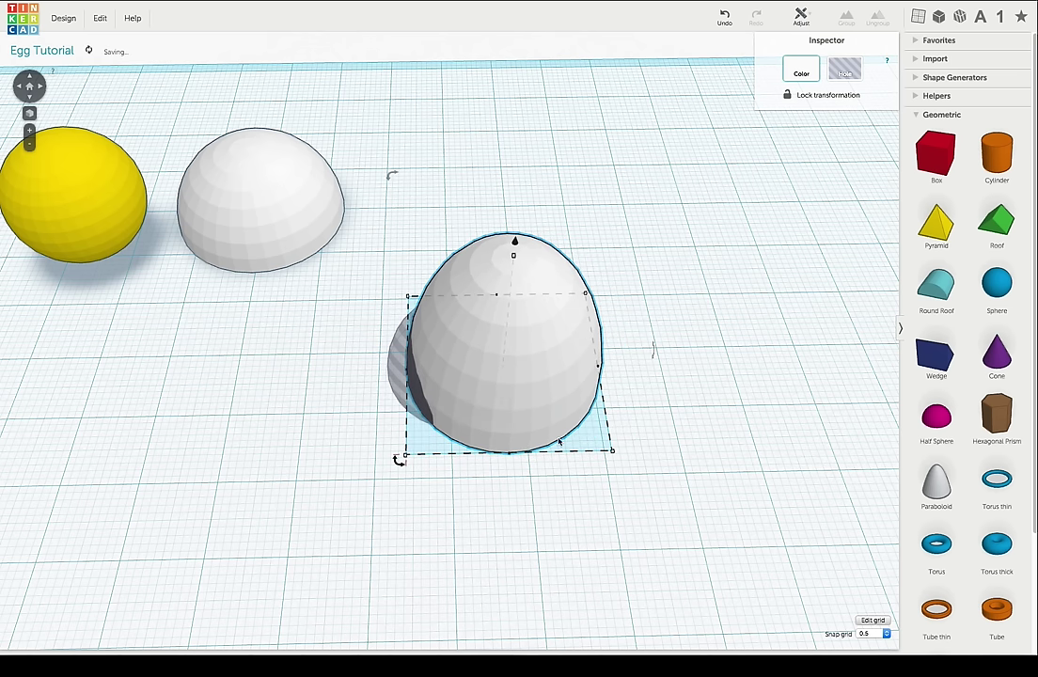
drag(695, 508, 355, 307)
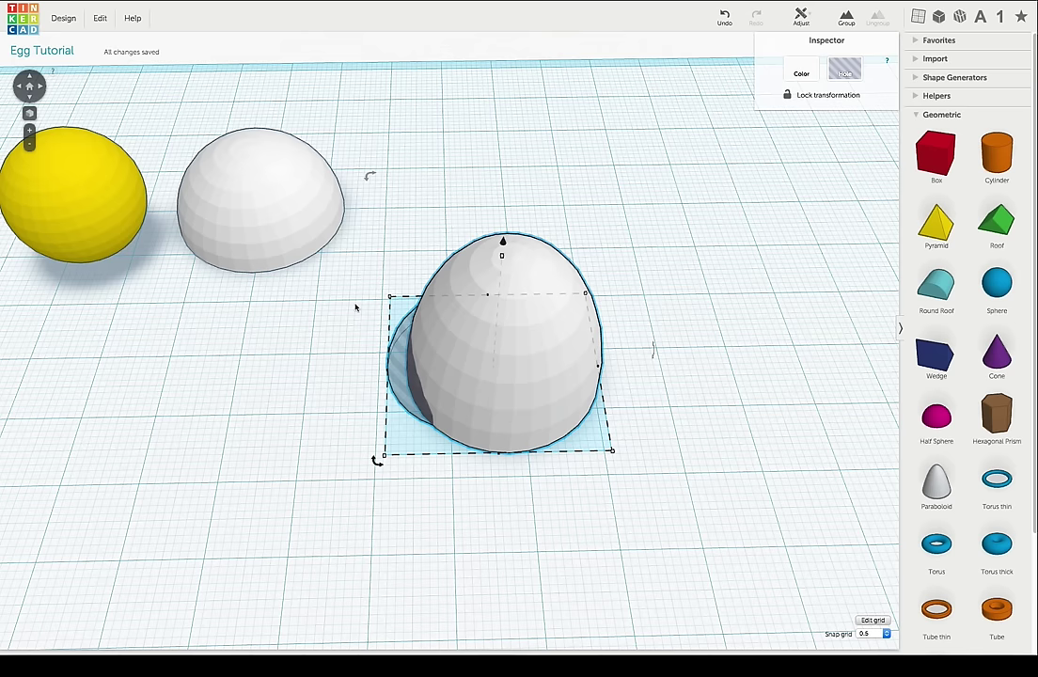
click(801, 17)
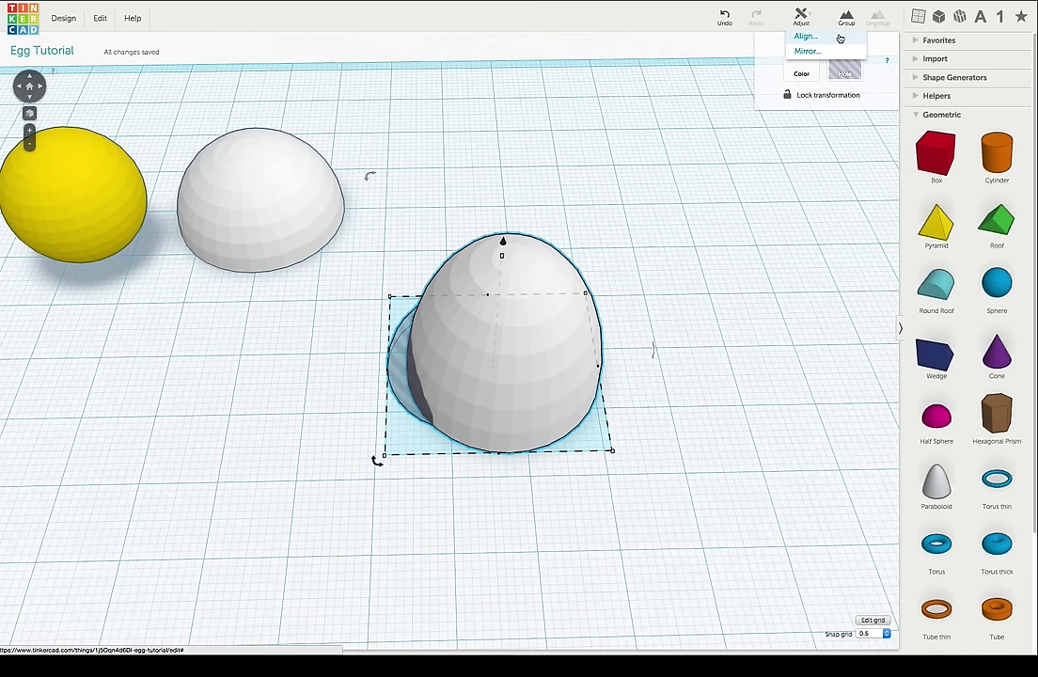
click(837, 36)
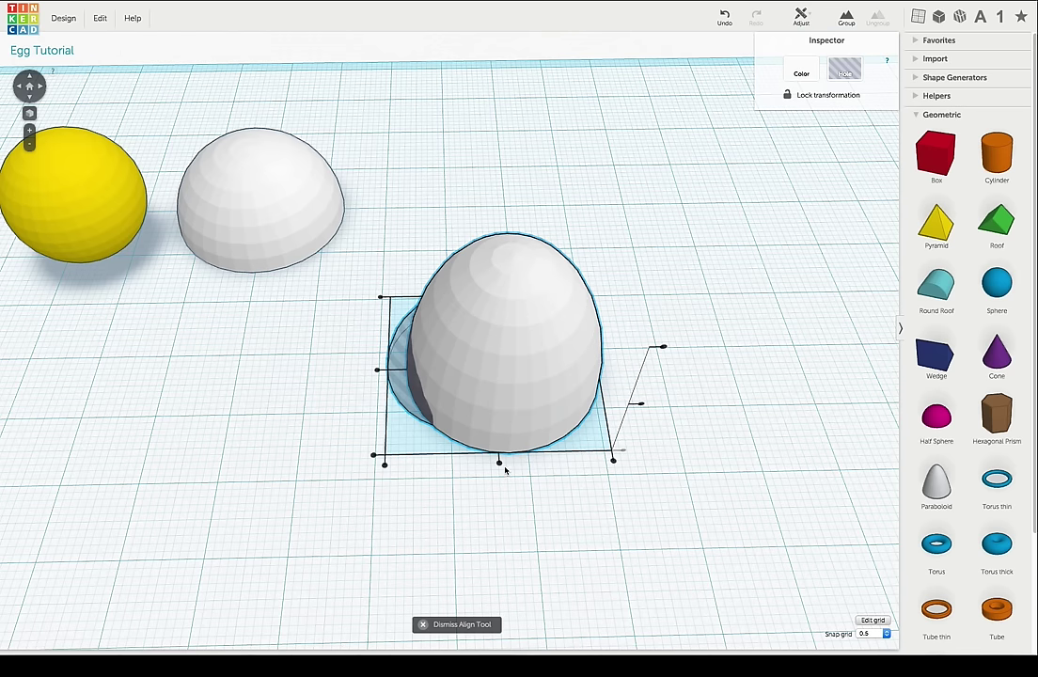
click(498, 463)
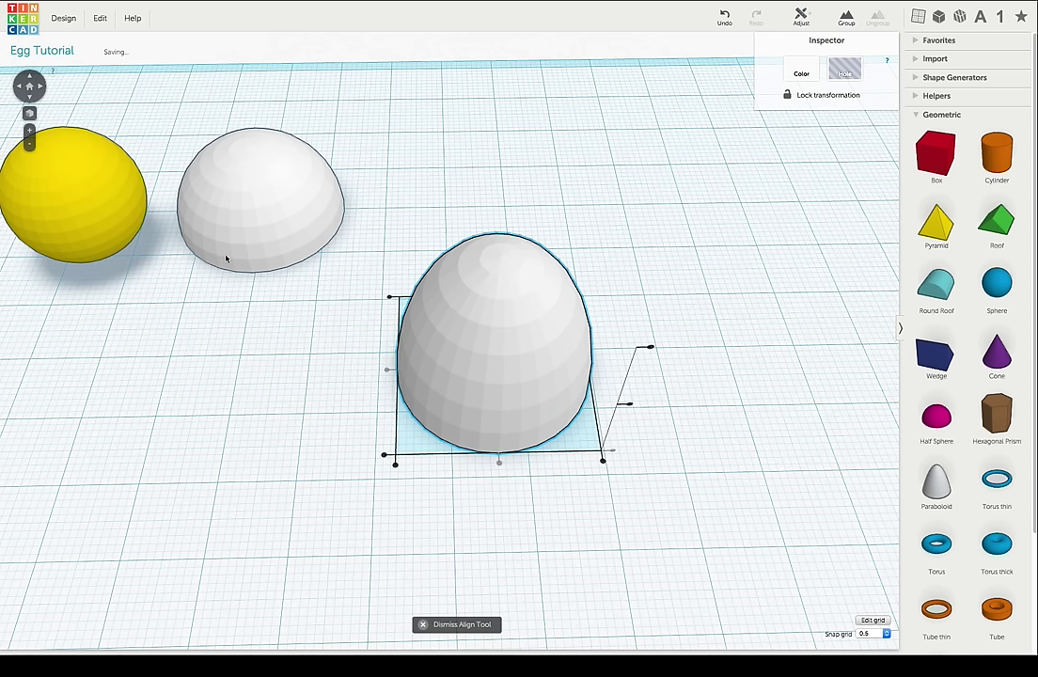
- Group the aligned tall dome and half-sphere hole into a hollow shell half, with the whole workplane in view
click(30, 83)
click(29, 86)
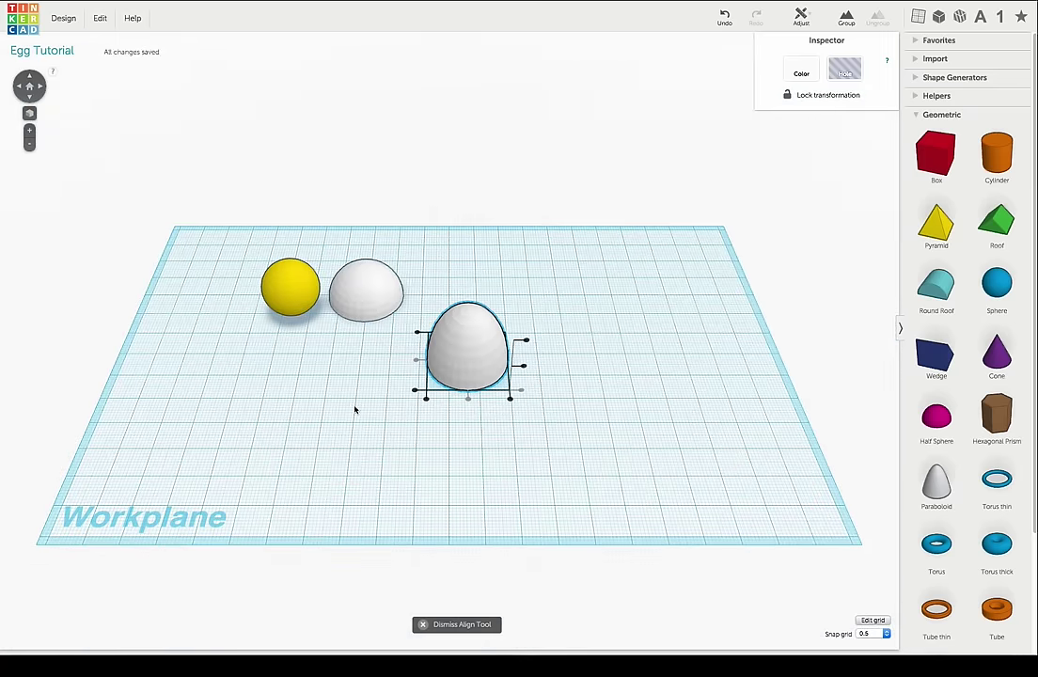
click(846, 17)
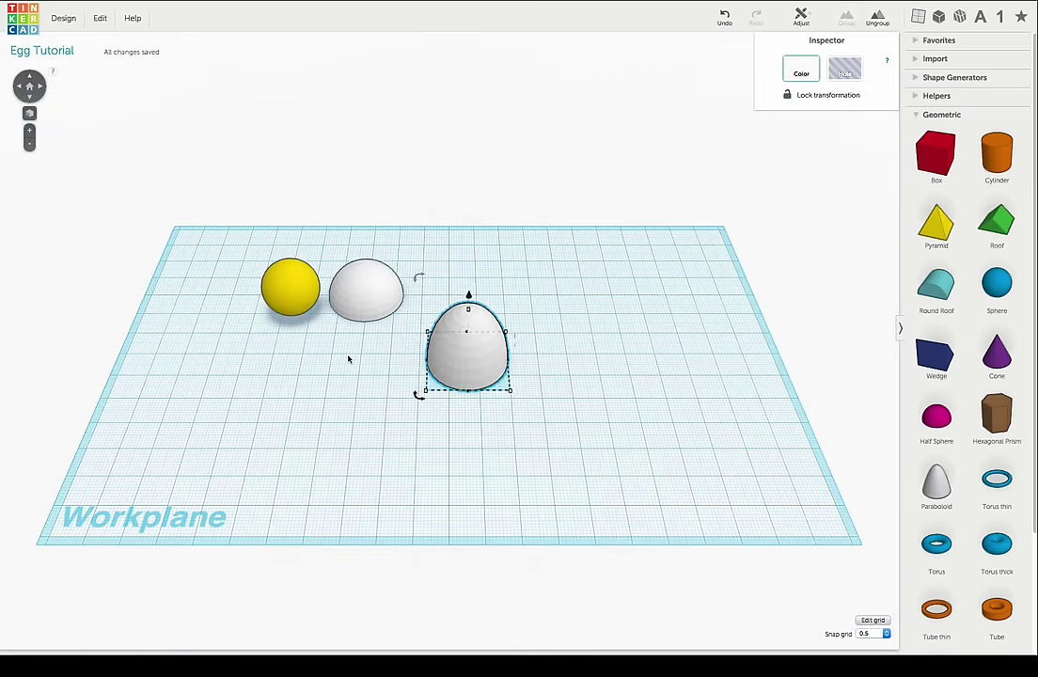
- Place the shorter white shell beside the tall one and the yellow sphere just behind them, leaving nothing selected
drag(366, 297, 381, 364)
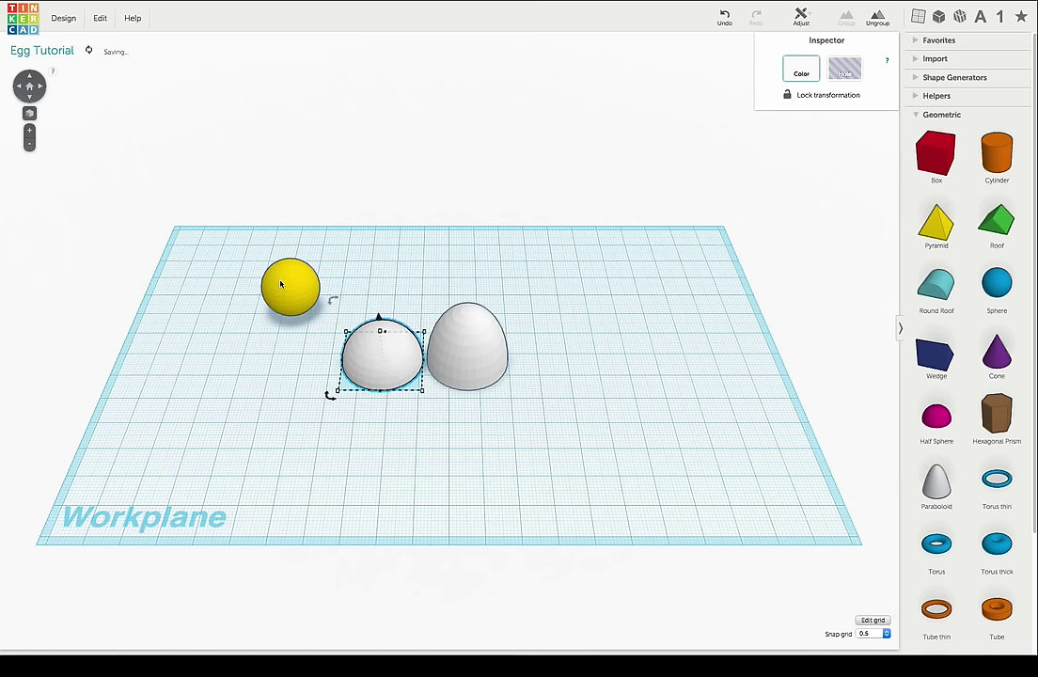
drag(285, 284, 416, 295)
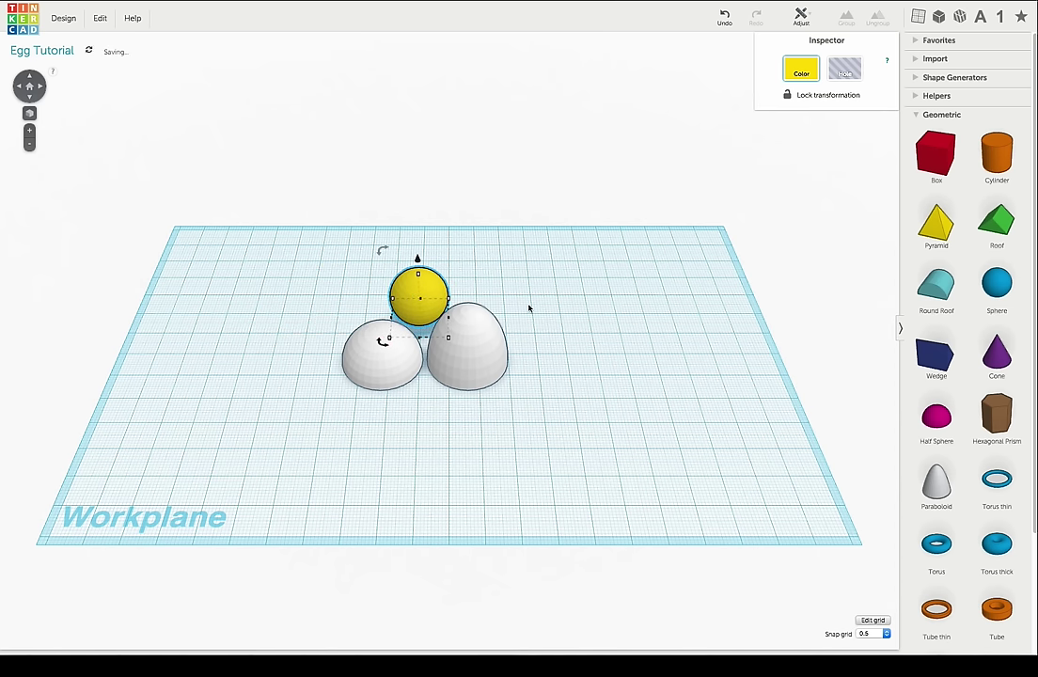
right_drag(528, 306, 535, 373)
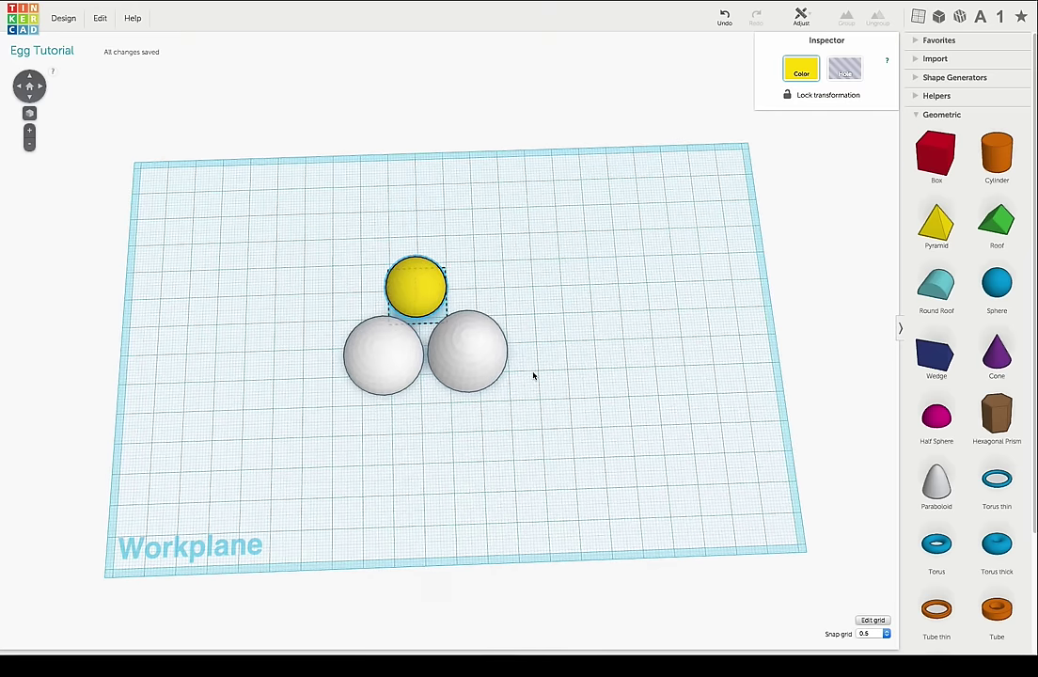
click(528, 420)
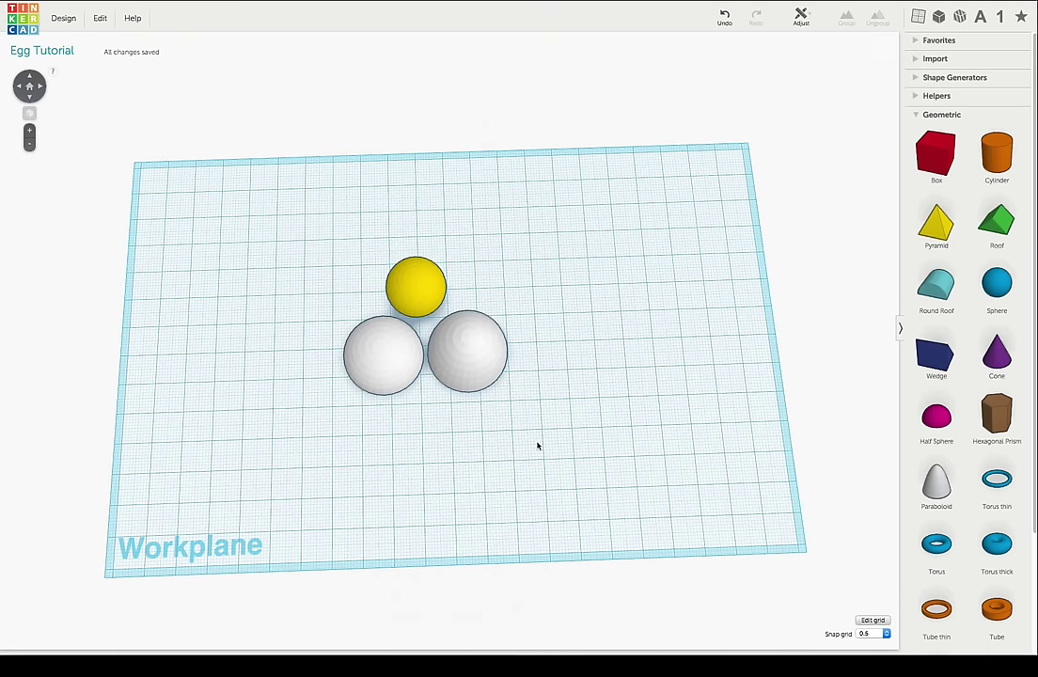
- Select both white shell halves together and delete them, keeping only the yellow sphere on the workplane
drag(510, 429, 317, 358)
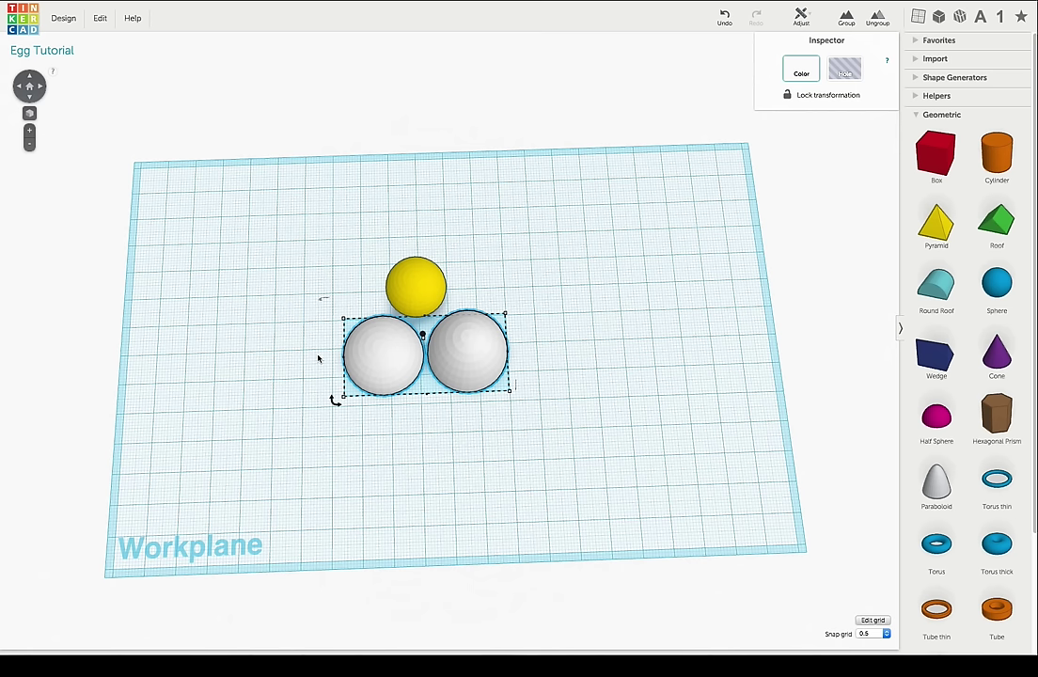
click(99, 20)
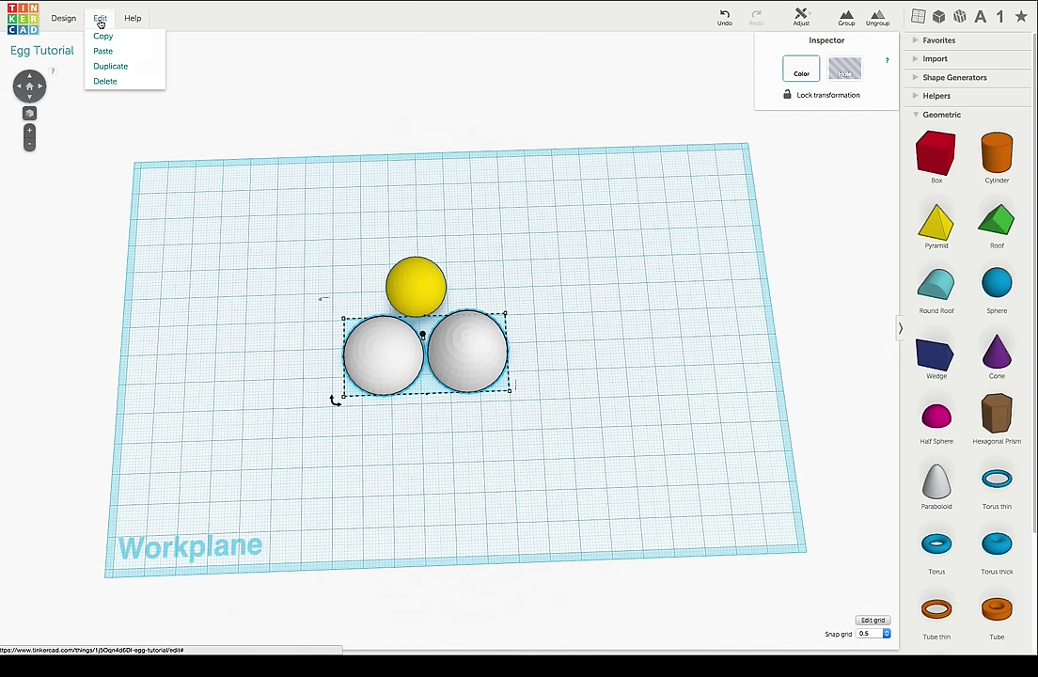
click(104, 81)
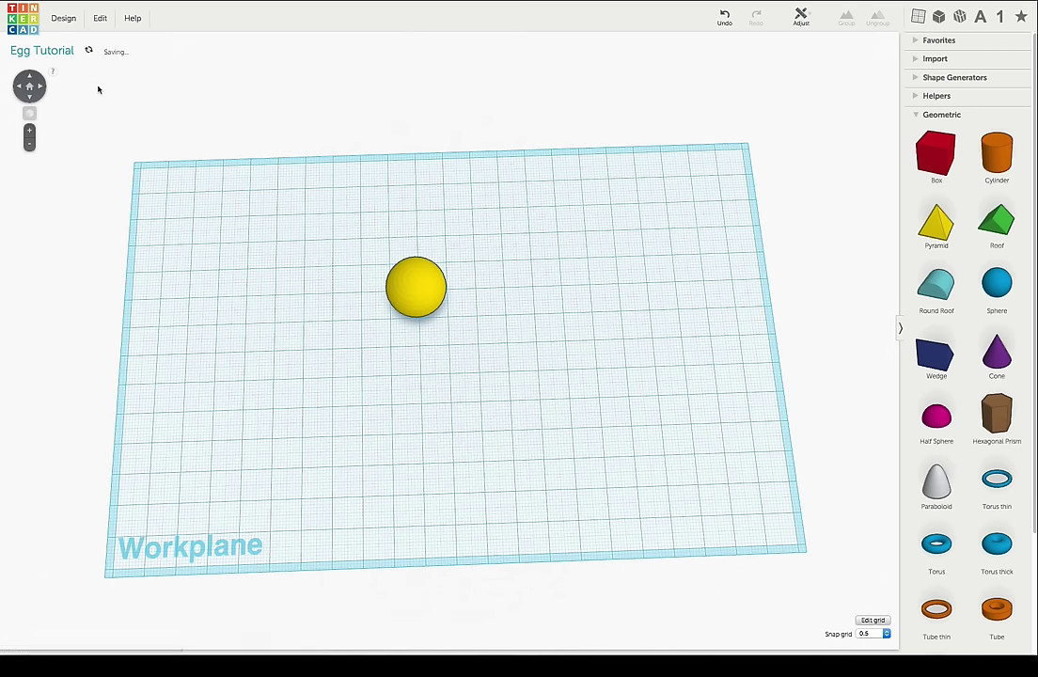
- Download the yellow sphere for 3D printing as an STL file and close the download dialog
click(70, 18)
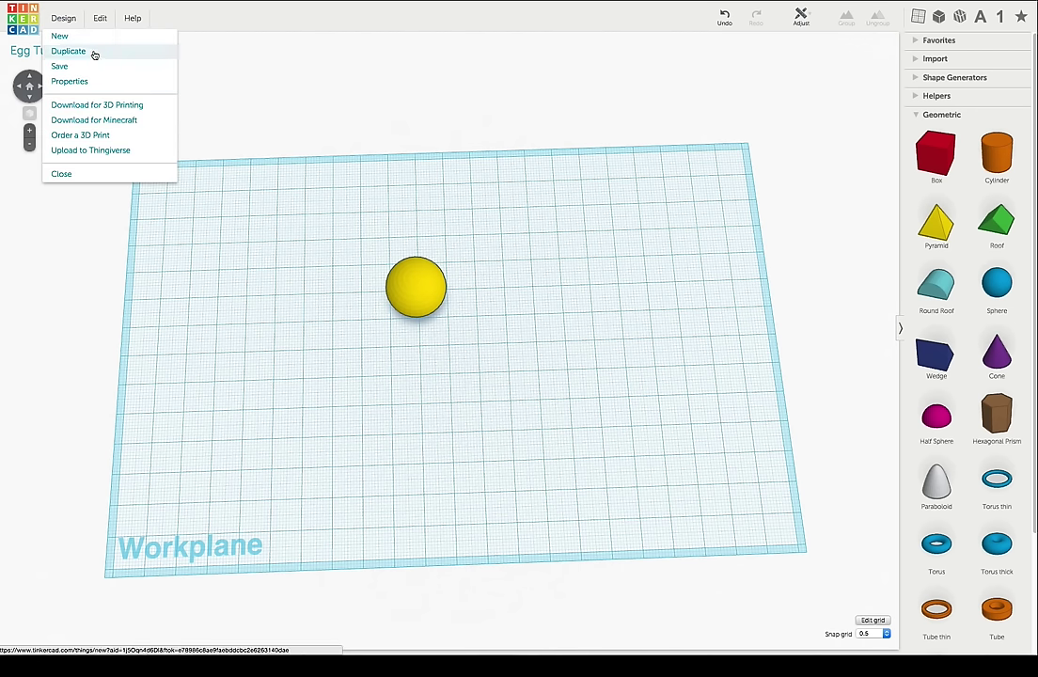
click(153, 106)
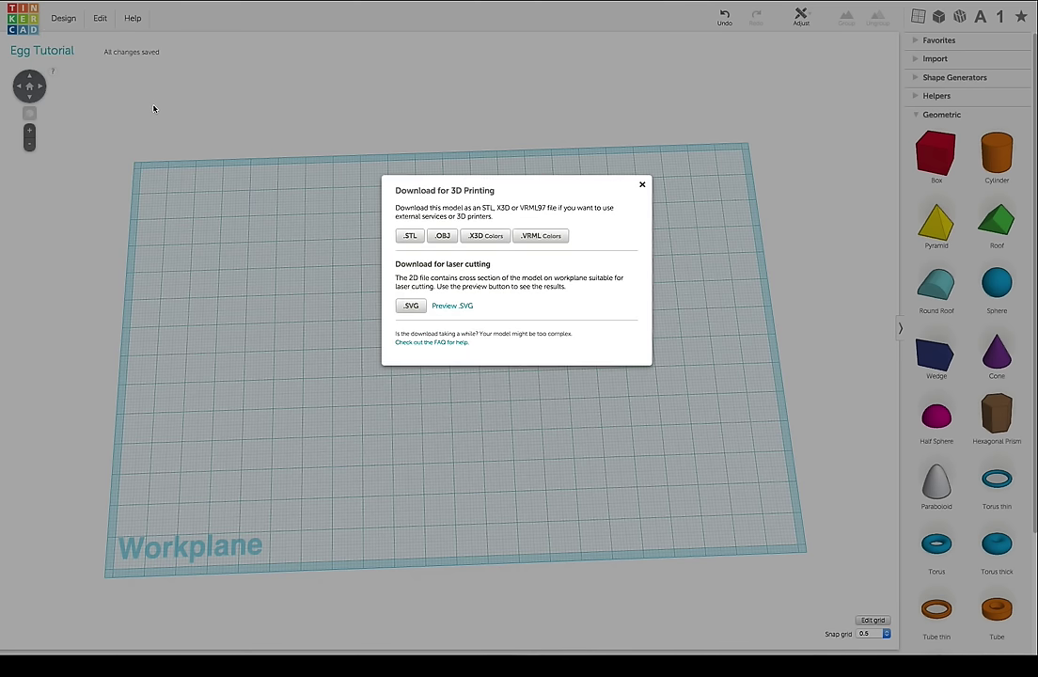
click(404, 235)
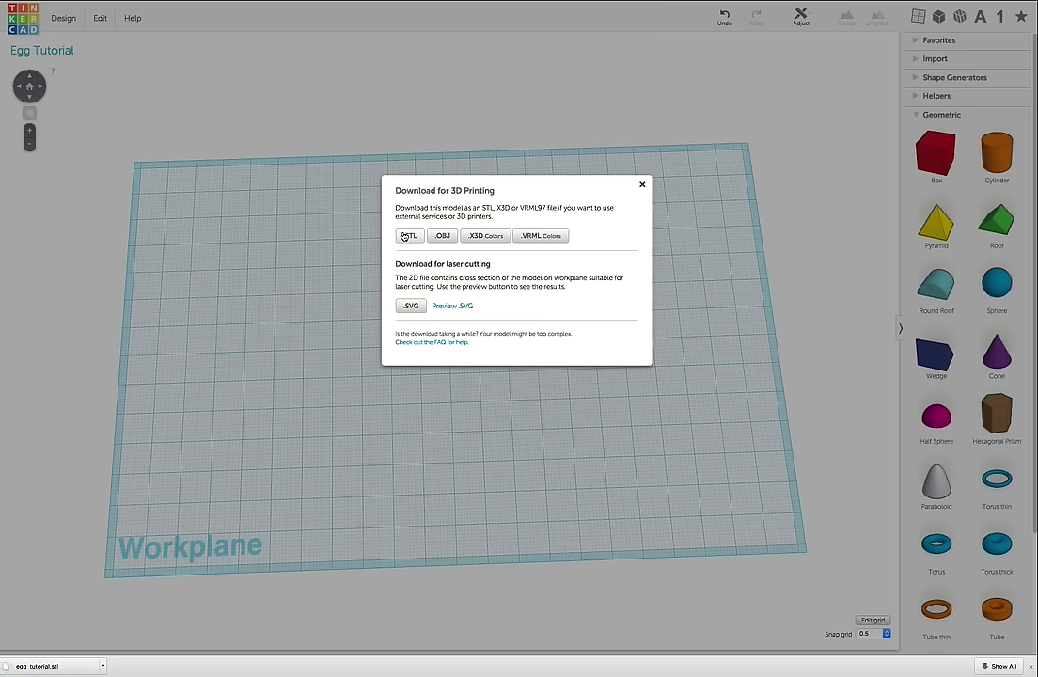
click(310, 232)
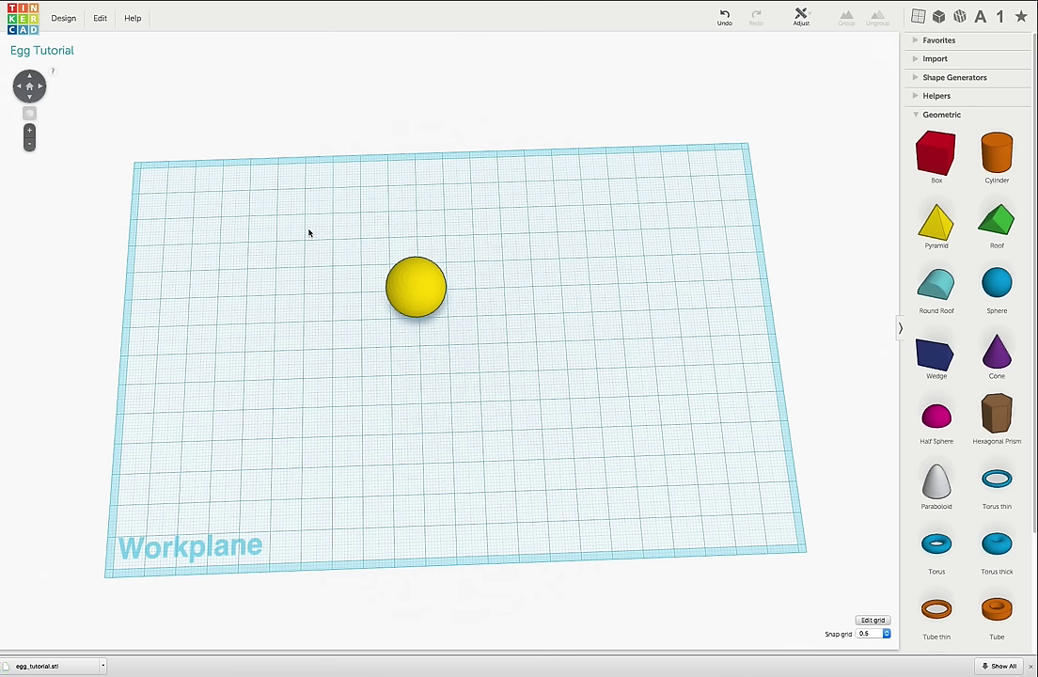
- Undo the deletion of the white shells and delete the yellow sphere instead
click(727, 16)
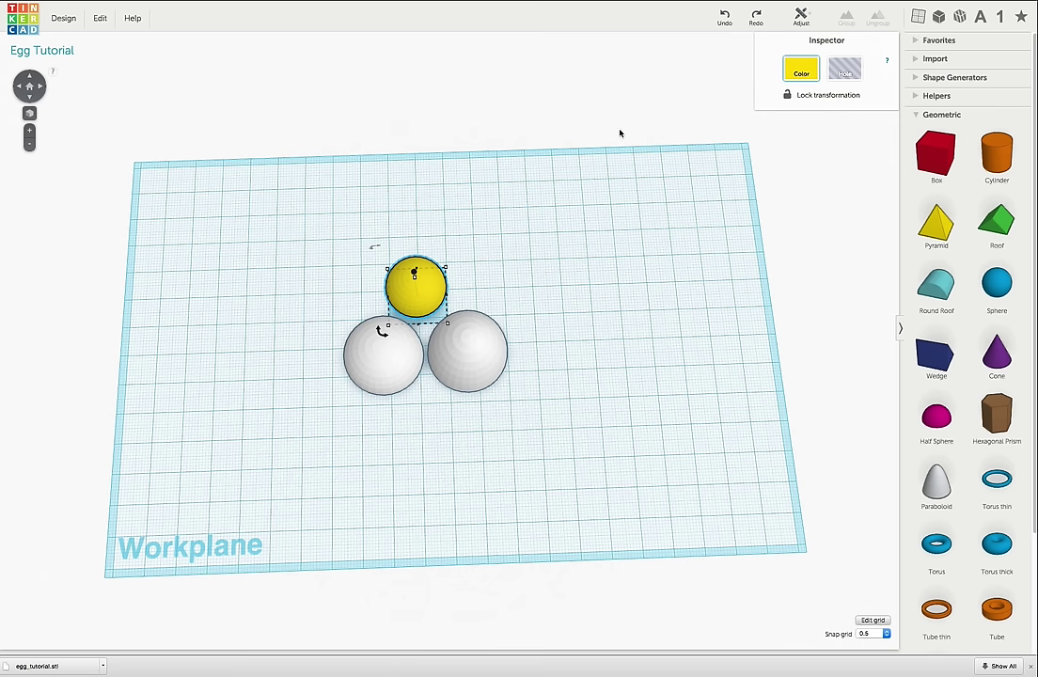
key(Delete)
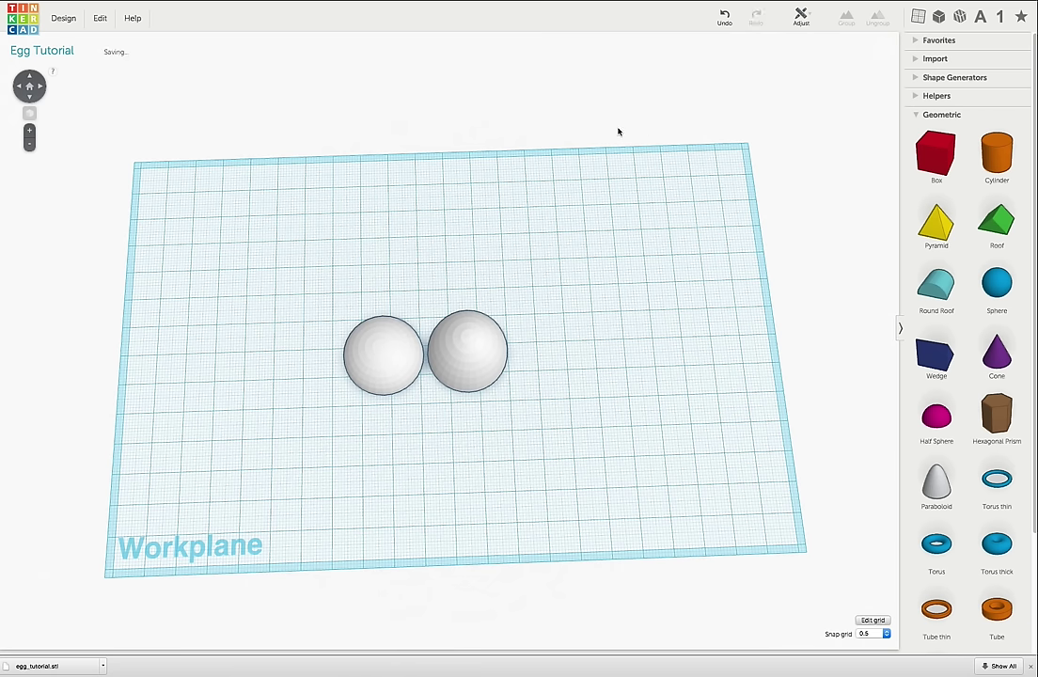
- Download the two white shell halves for 3D printing as an STL file and close the download dialog
click(62, 17)
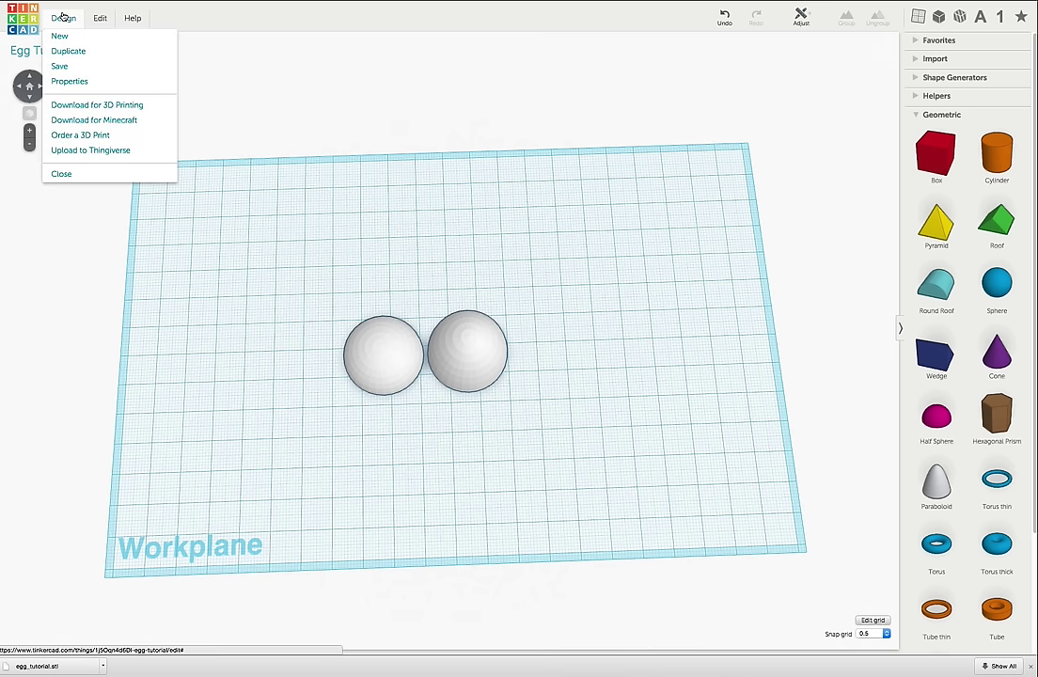
click(158, 108)
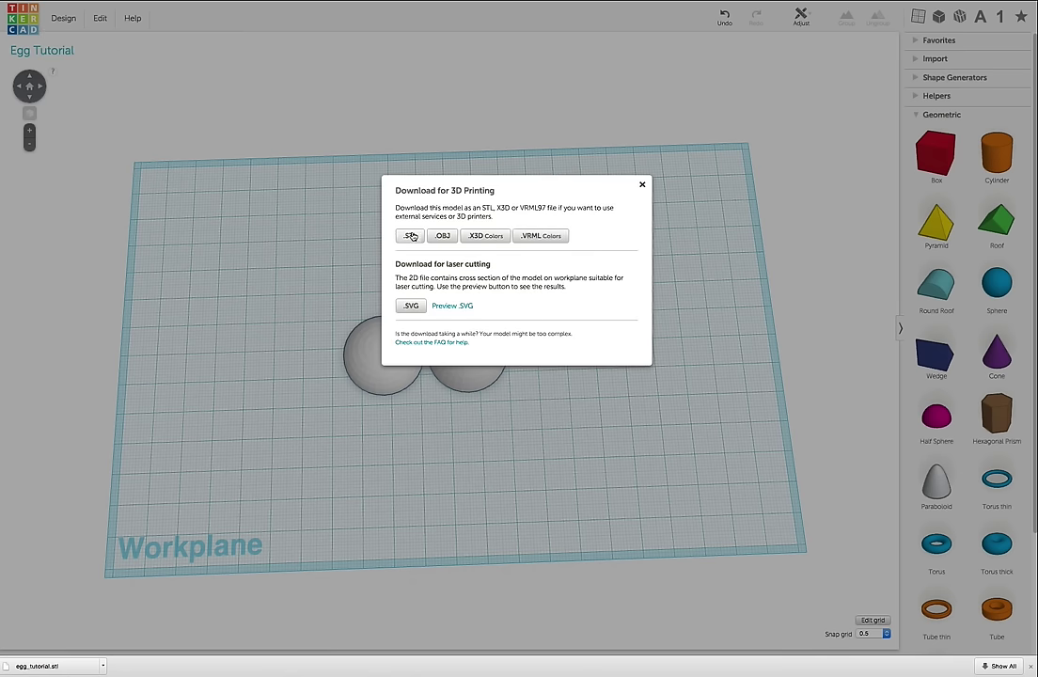
click(410, 236)
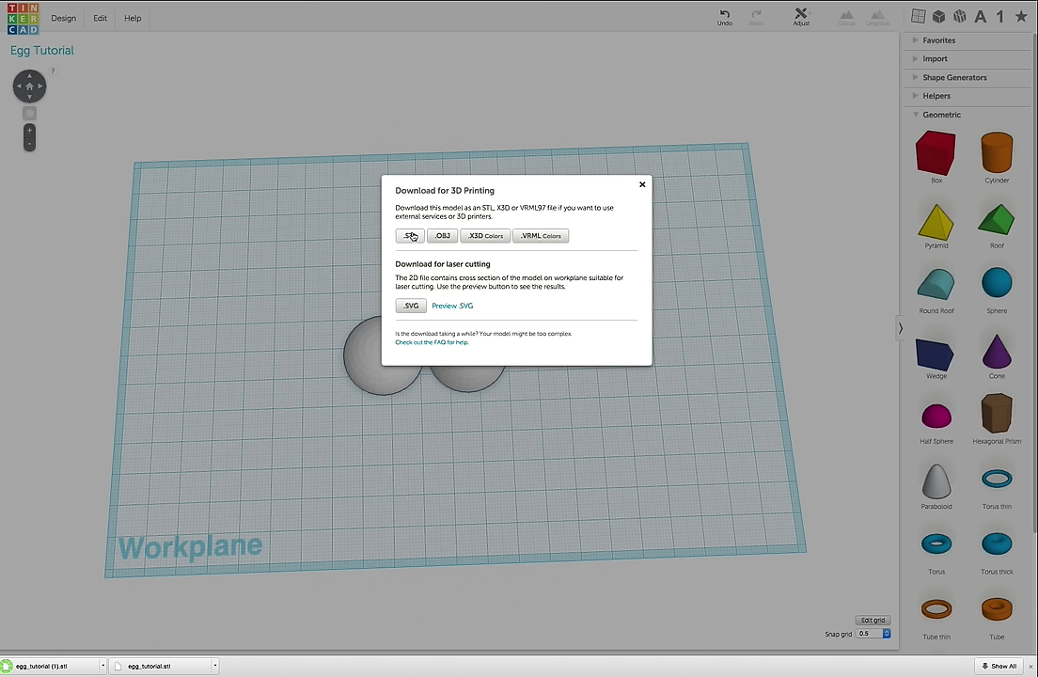
click(788, 93)
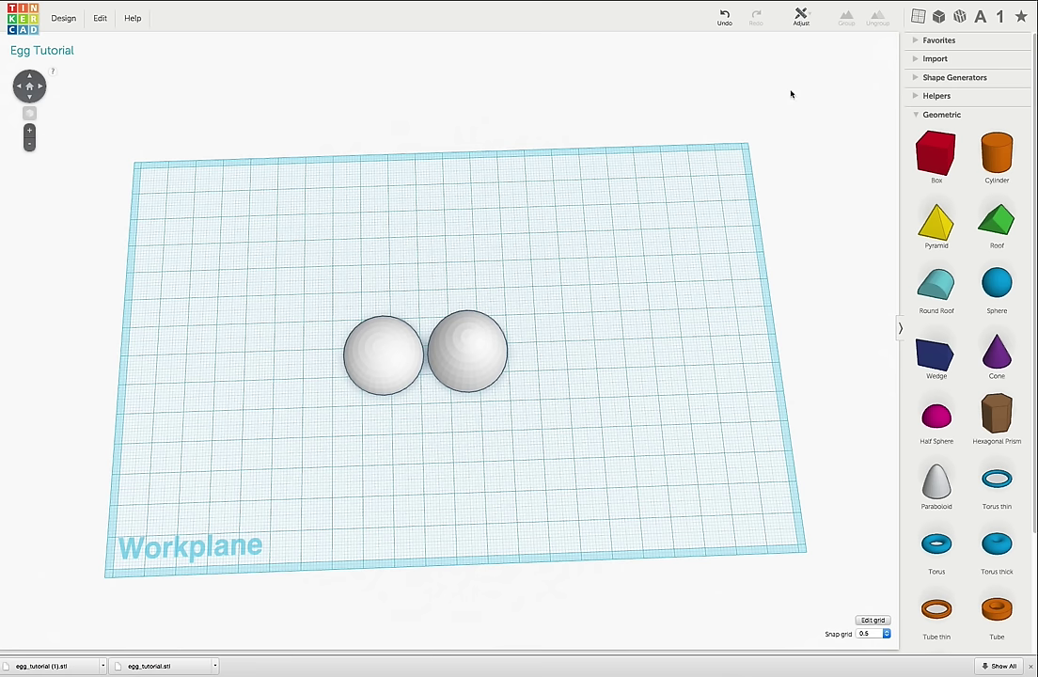
- Undo the deletion of the yellow sphere and view all three egg parts at an angle
click(726, 16)
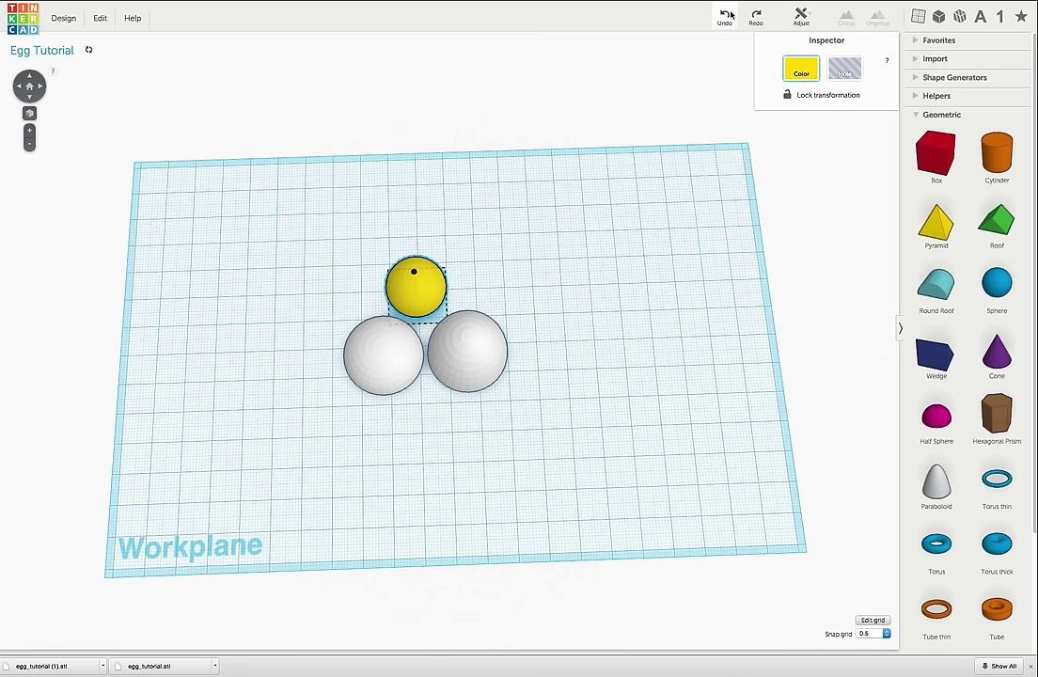
right_drag(667, 291, 670, 234)
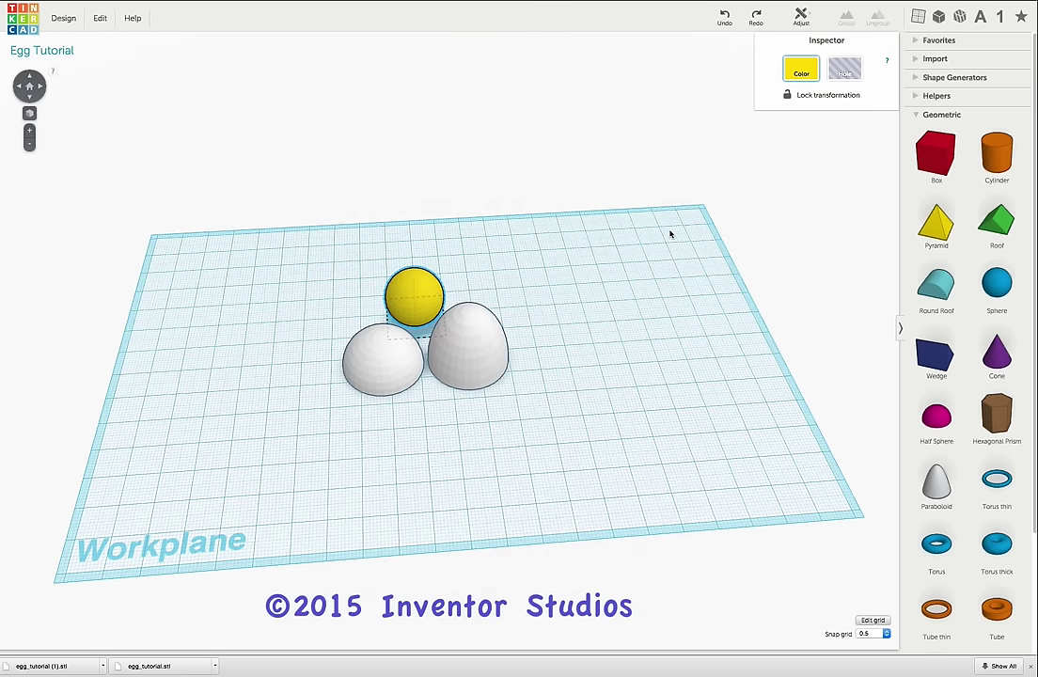